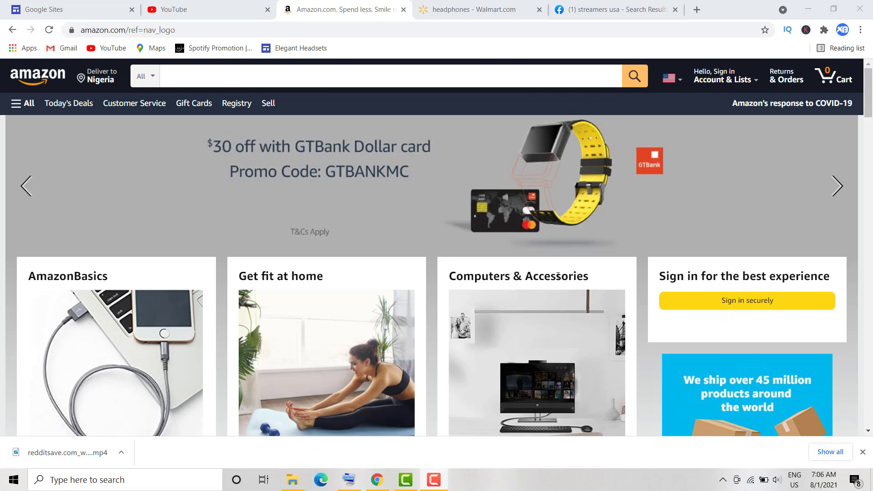
Step: Search Amazon for "microphone"
{"action": "left_click", "coordinate": [262, 76]}
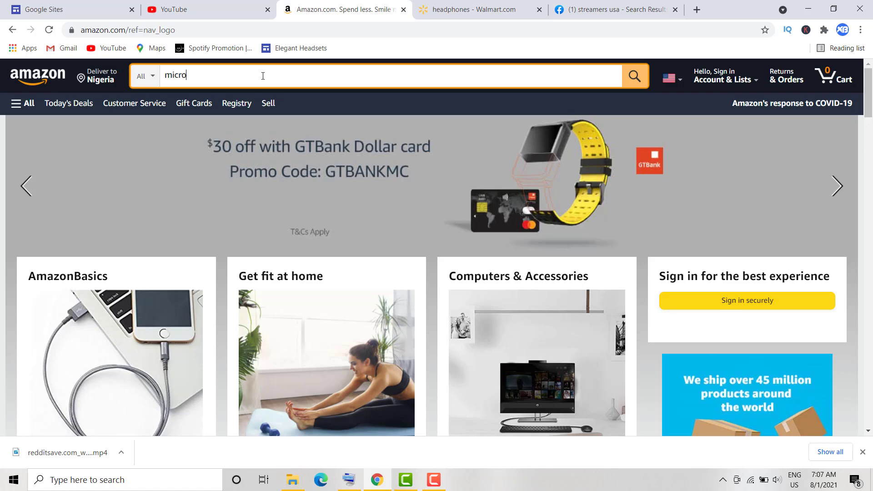
{"action": "left_click", "coordinate": [263, 76]}
{"action": "left_click", "coordinate": [238, 95]}
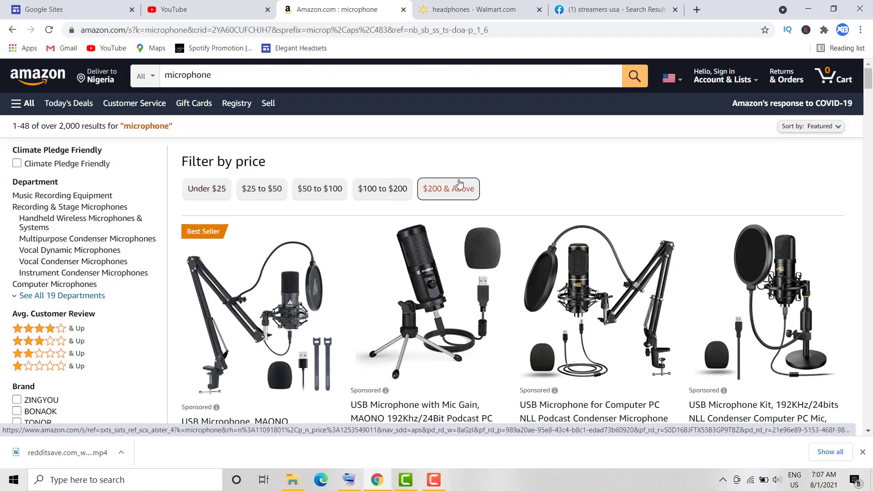
Step: Open the MAONO 192KHZ/24Bit USB microphone listing from the results and check its customer rating breakdown
{"action": "left_click", "coordinate": [198, 193]}
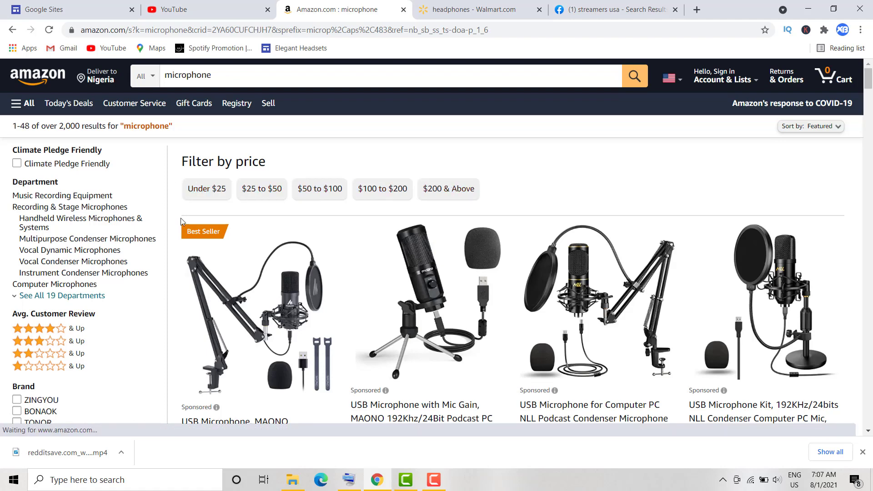
{"action": "scroll", "coordinate": [206, 156], "scroll_direction": "down", "scroll_amount": 1}
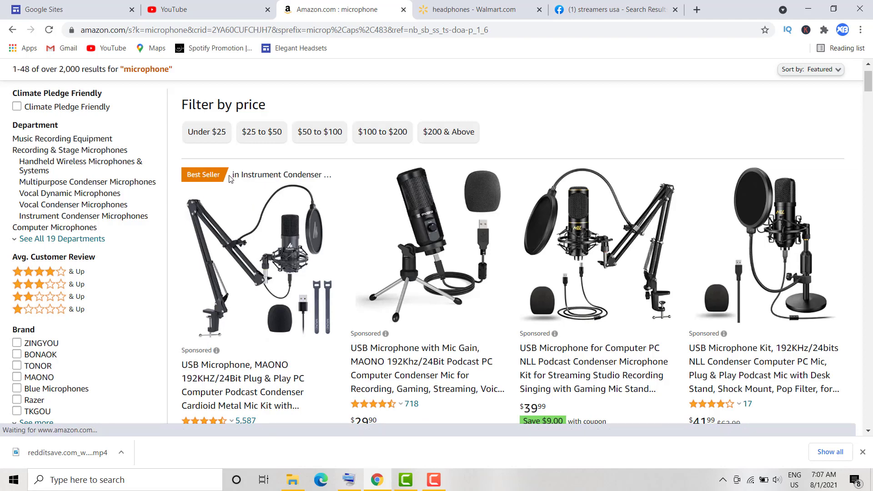
{"action": "scroll", "coordinate": [228, 175], "scroll_direction": "down", "scroll_amount": 1}
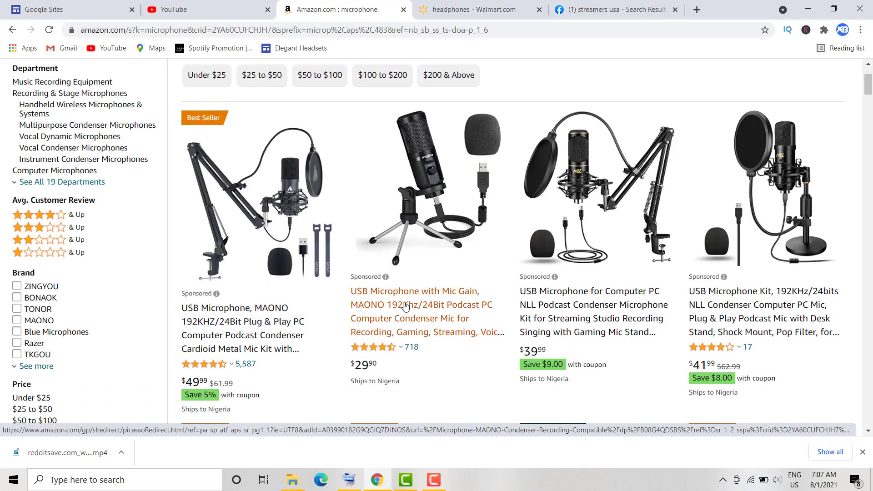
{"action": "left_click", "coordinate": [233, 324]}
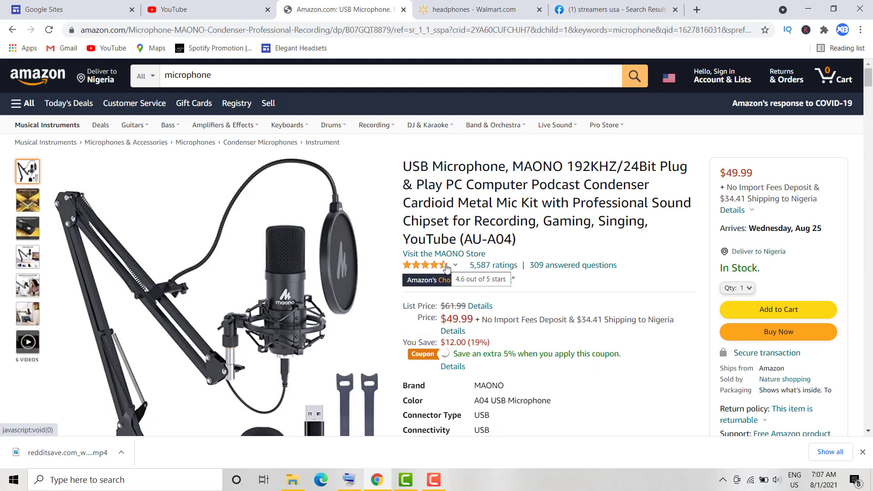
{"action": "mouse_move", "coordinate": [447, 268]}
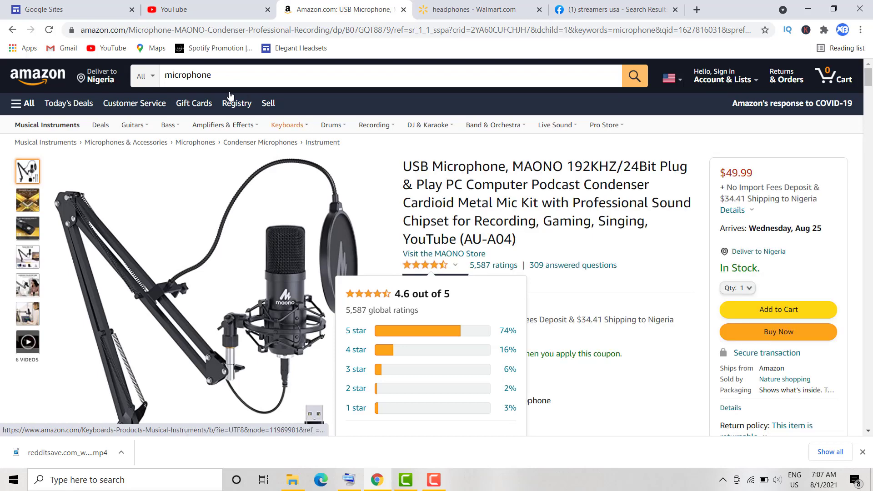
Step: Return to the microphone results, open the Blue Yeti USB Mic listing and enlarge its main product image
{"action": "left_click", "coordinate": [12, 30]}
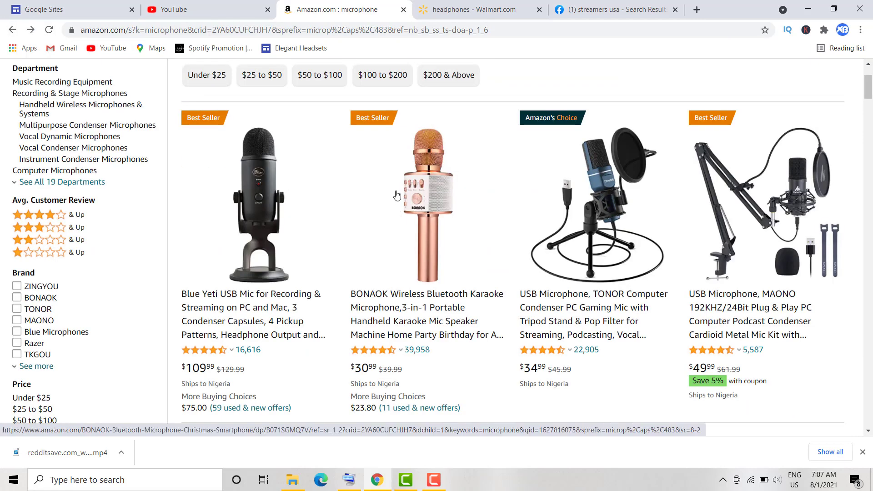
{"action": "left_click", "coordinate": [315, 193]}
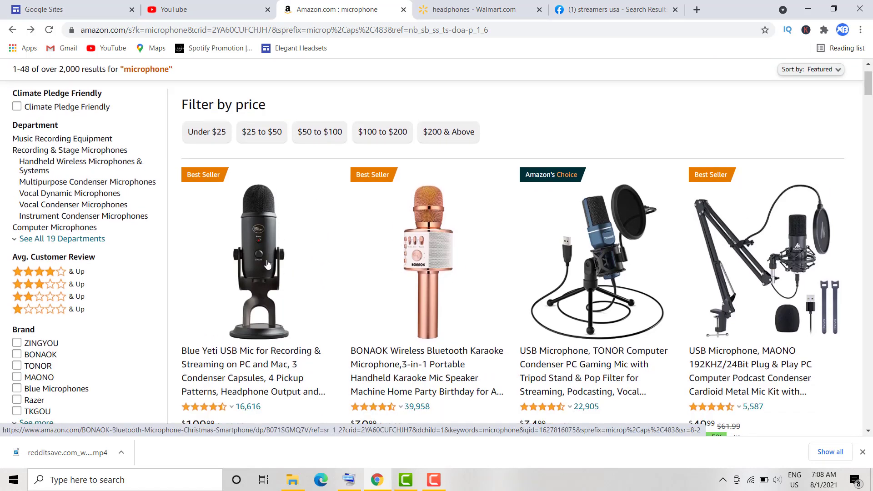
{"action": "left_click", "coordinate": [267, 255]}
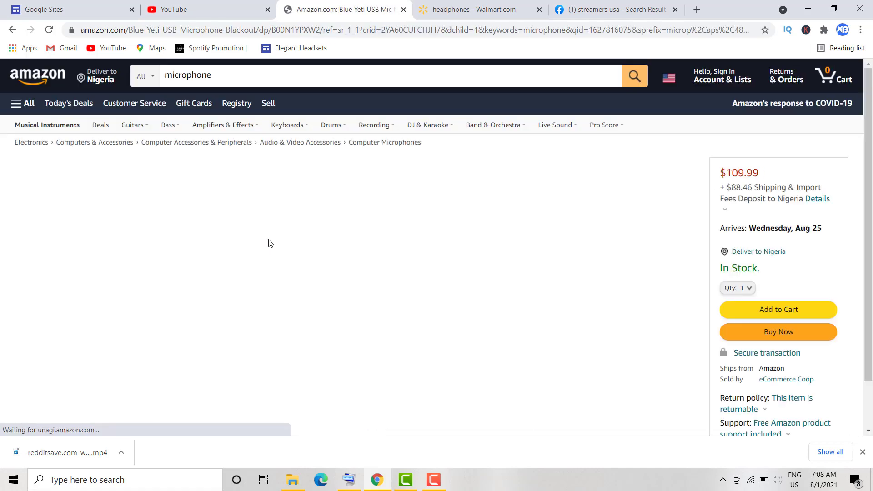
{"action": "scroll", "coordinate": [255, 228], "scroll_direction": "down", "scroll_amount": 1}
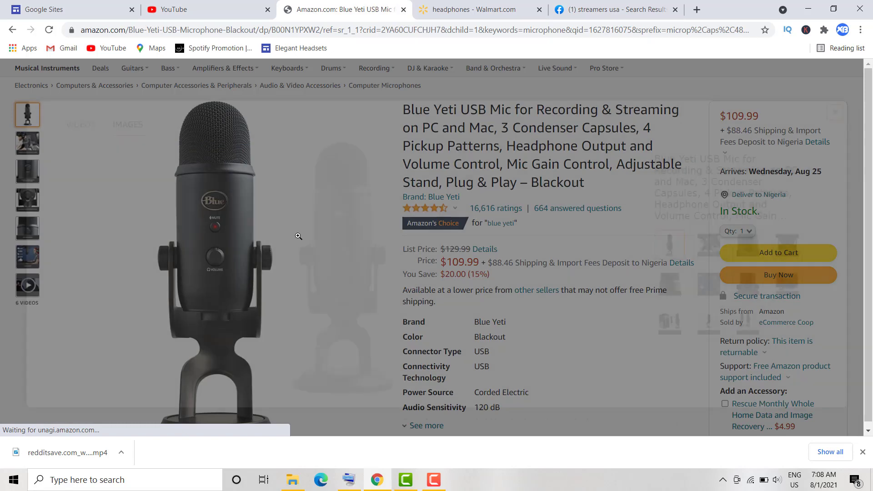
{"action": "left_click", "coordinate": [298, 236]}
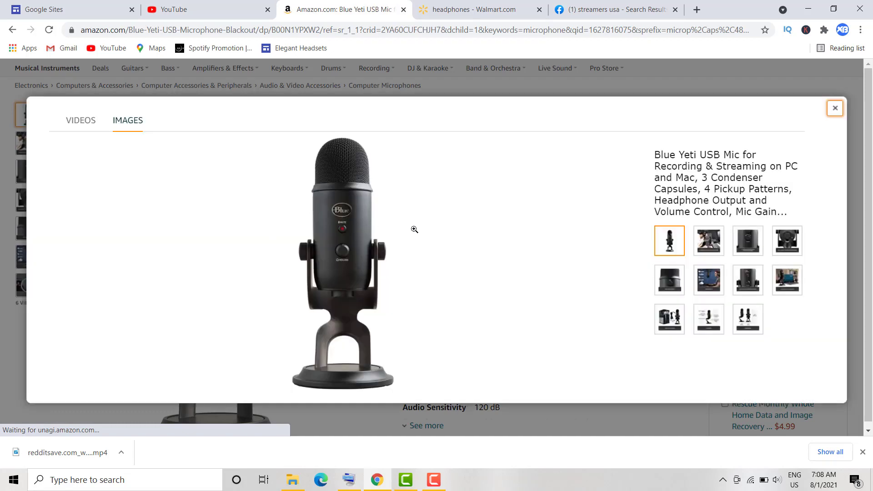
{"action": "right_click", "coordinate": [376, 205]}
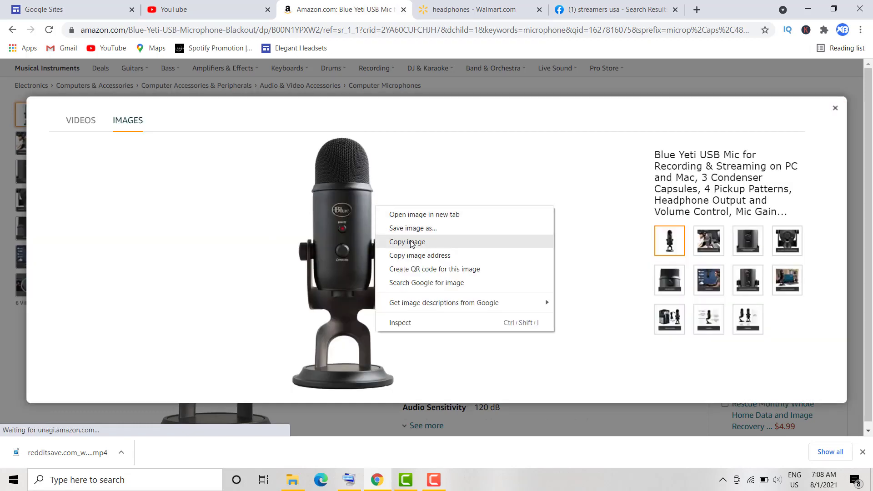
{"action": "left_click", "coordinate": [414, 228]}
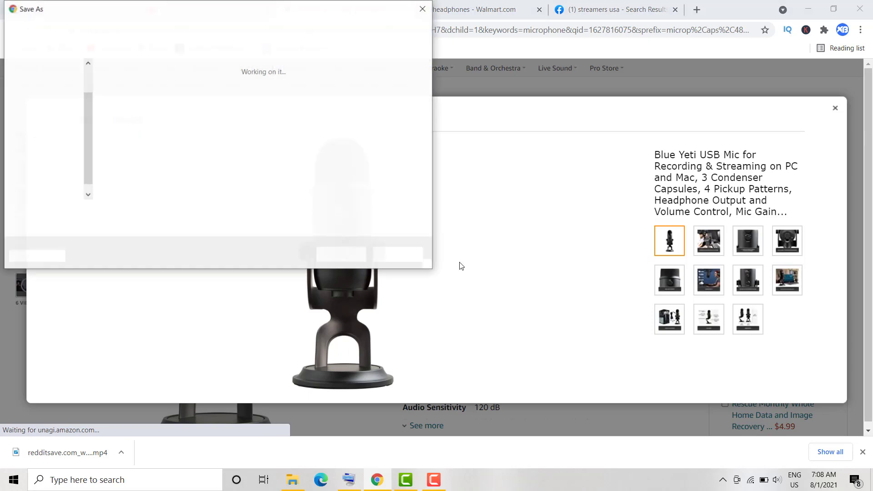
{"action": "left_click", "coordinate": [402, 256]}
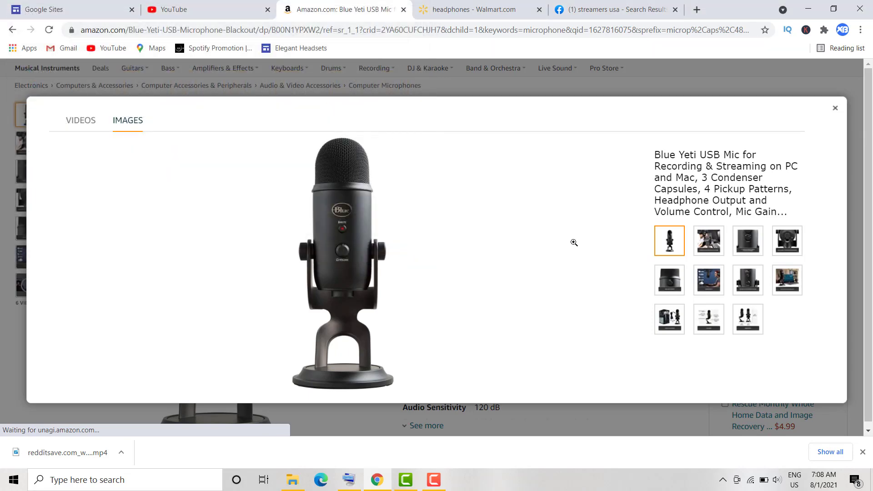
Step: Look through the other Blue Yeti product images in the gallery
{"action": "left_click", "coordinate": [712, 241]}
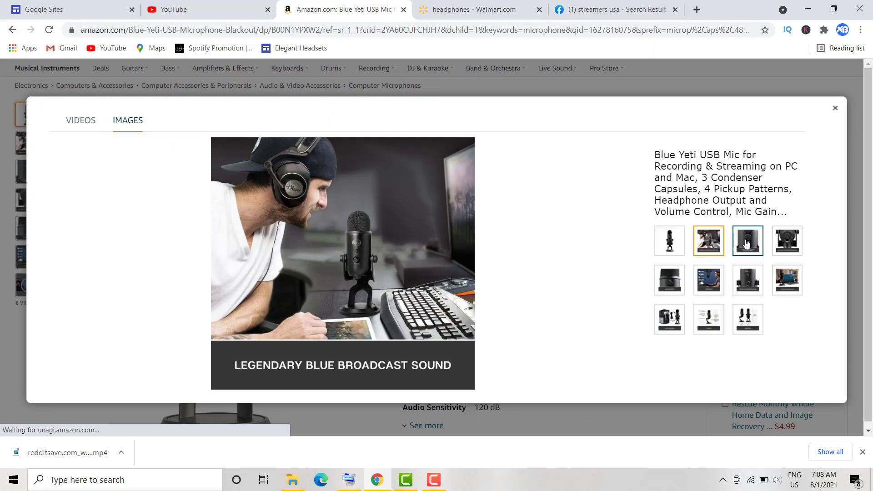
{"action": "left_click", "coordinate": [748, 241]}
{"action": "left_click", "coordinate": [746, 279]}
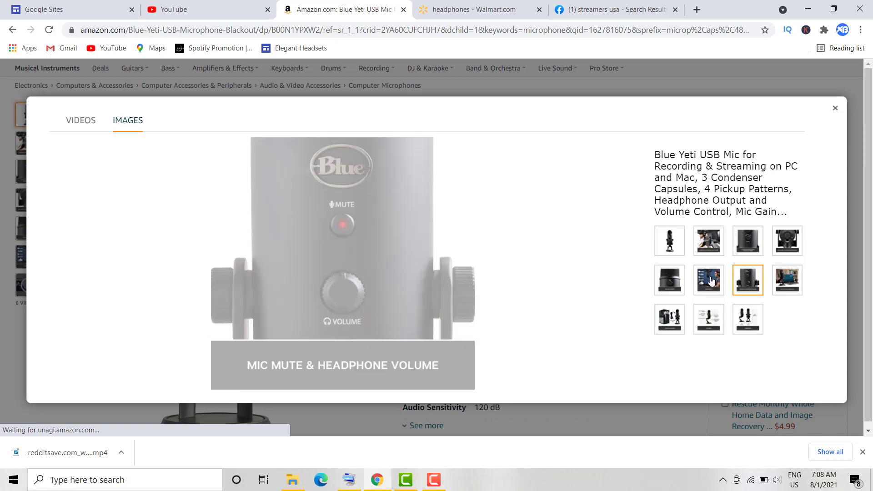
{"action": "left_click", "coordinate": [708, 280]}
{"action": "left_click", "coordinate": [708, 318]}
{"action": "left_click", "coordinate": [670, 280]}
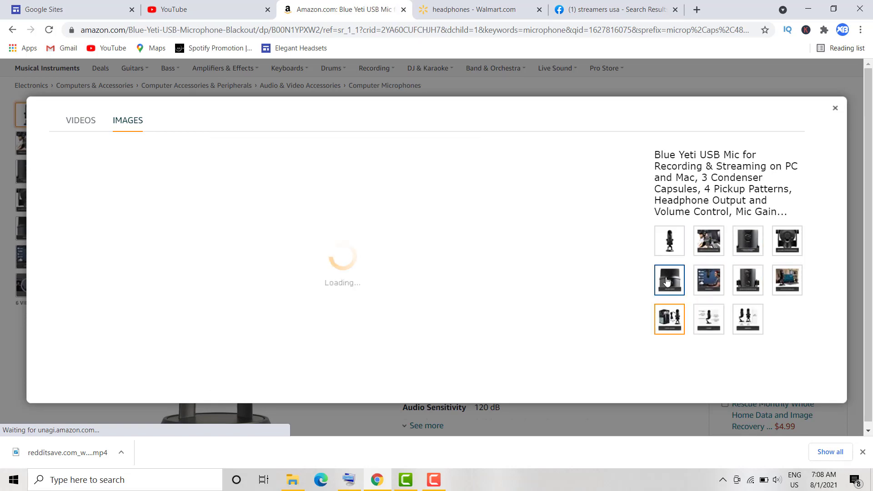
{"action": "left_click", "coordinate": [709, 280]}
{"action": "left_click", "coordinate": [748, 280]}
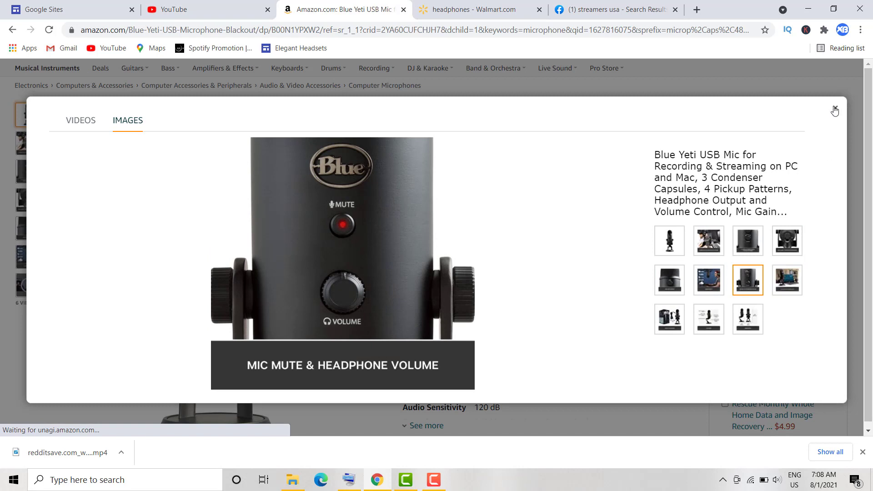
{"action": "left_click", "coordinate": [748, 242]}
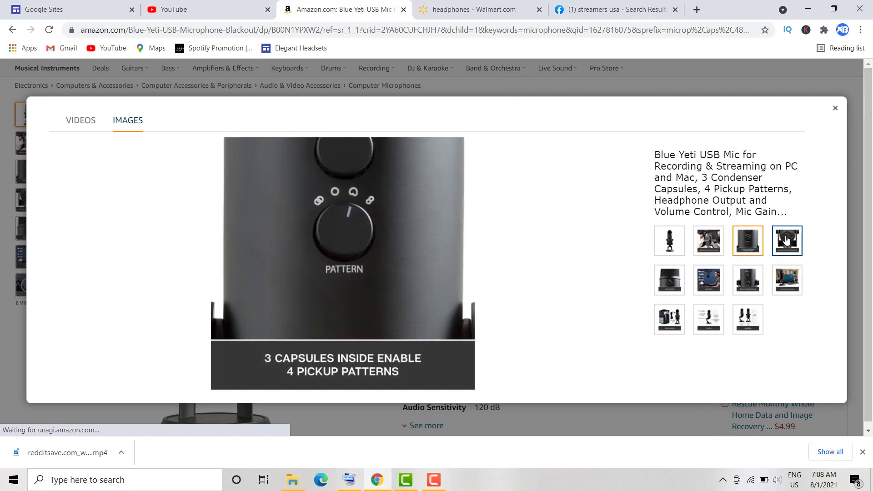
Step: Save the full front-view image of the Blue Yeti microphone to the computer and close the image gallery
{"action": "left_click", "coordinate": [671, 251]}
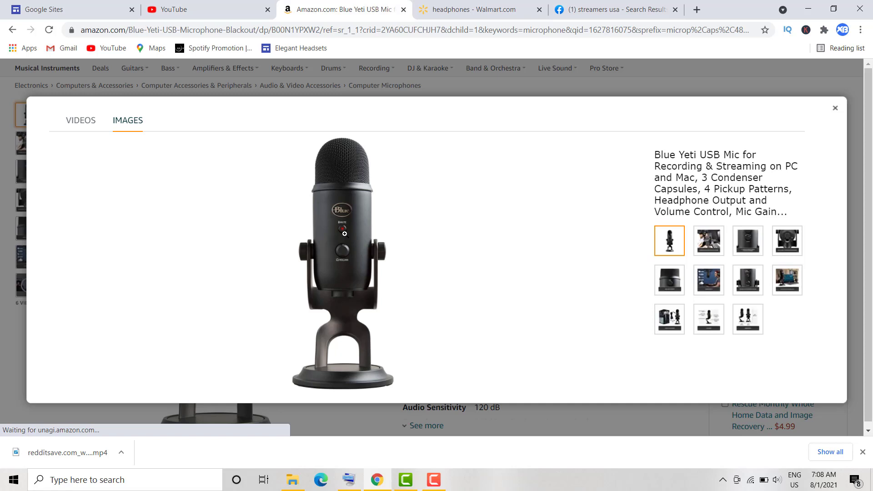
{"action": "right_click", "coordinate": [345, 233]}
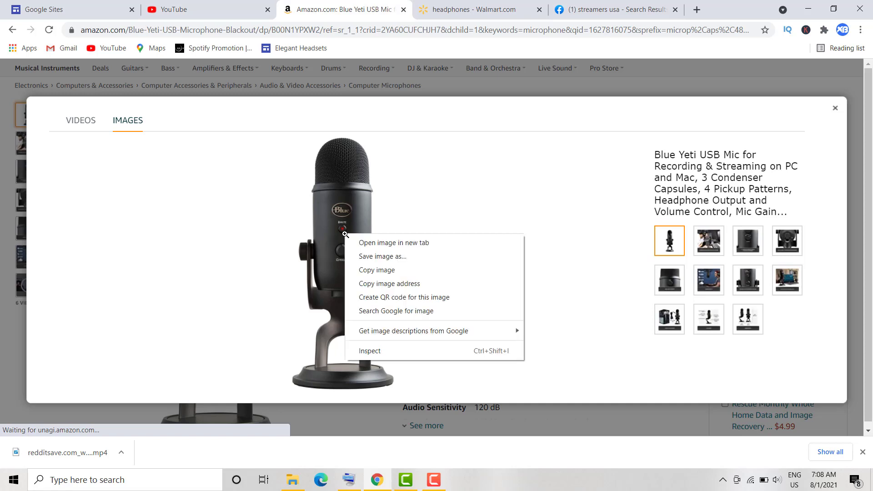
{"action": "left_click", "coordinate": [381, 256]}
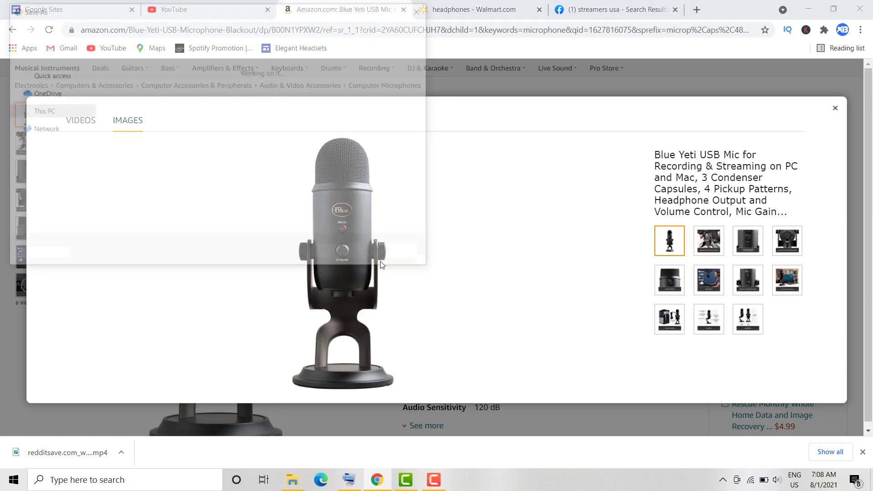
{"action": "left_click", "coordinate": [351, 259]}
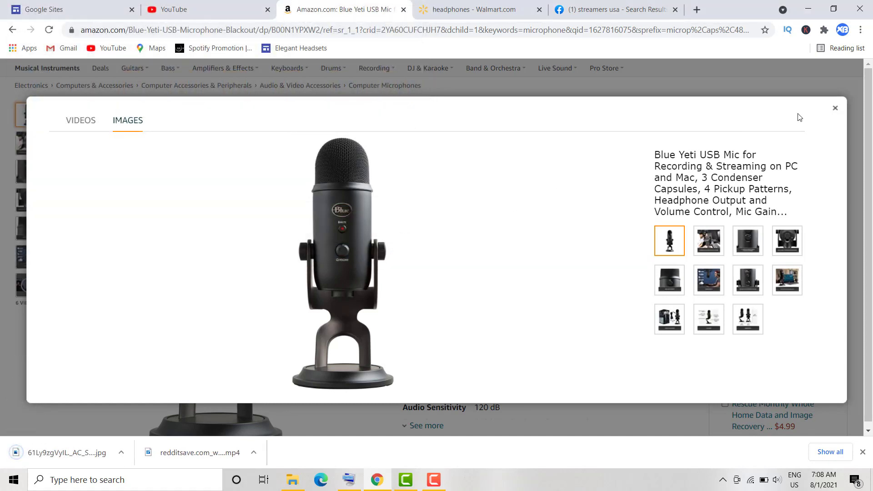
{"action": "left_click", "coordinate": [835, 108]}
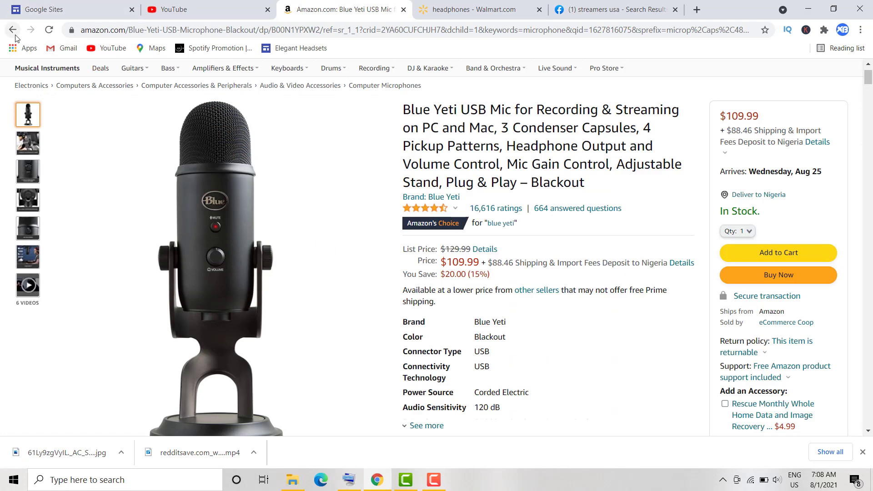
Step: Return to the microphone search results and examine the other listed microphones, including their ratings and prices
{"action": "left_click", "coordinate": [12, 29]}
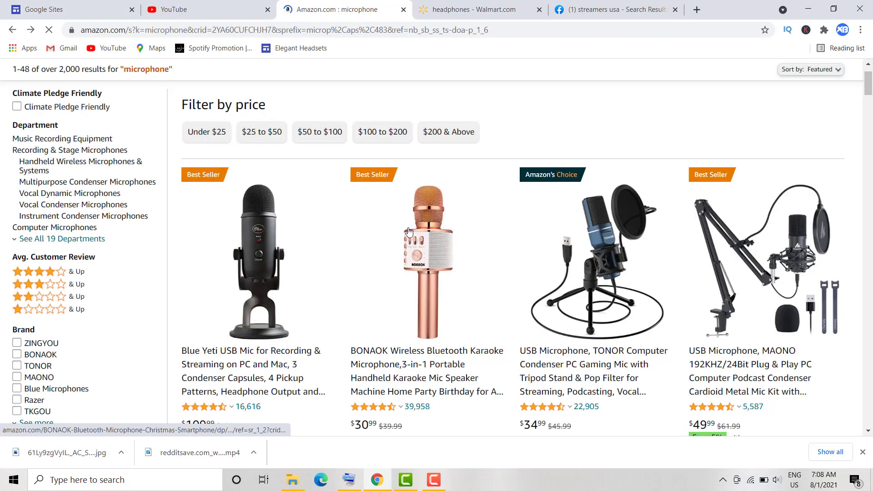
{"action": "scroll", "coordinate": [415, 272], "scroll_direction": "down", "scroll_amount": 4}
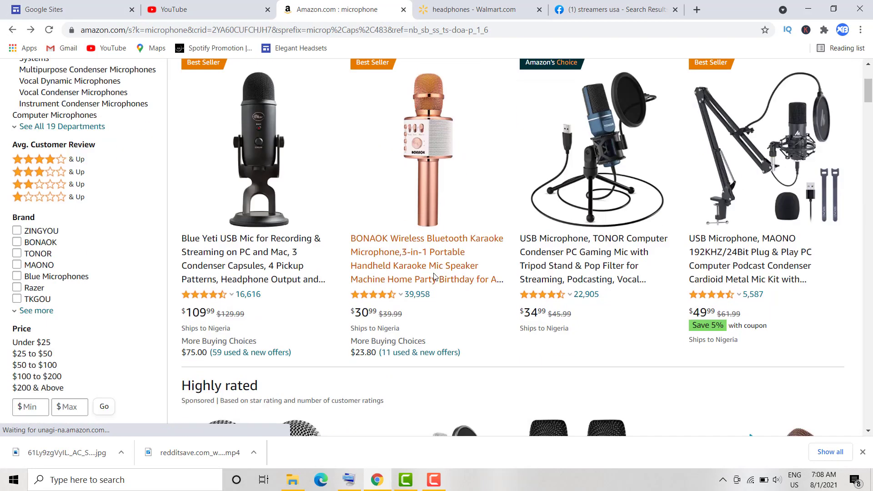
{"action": "scroll", "coordinate": [413, 167], "scroll_direction": "down", "scroll_amount": 12}
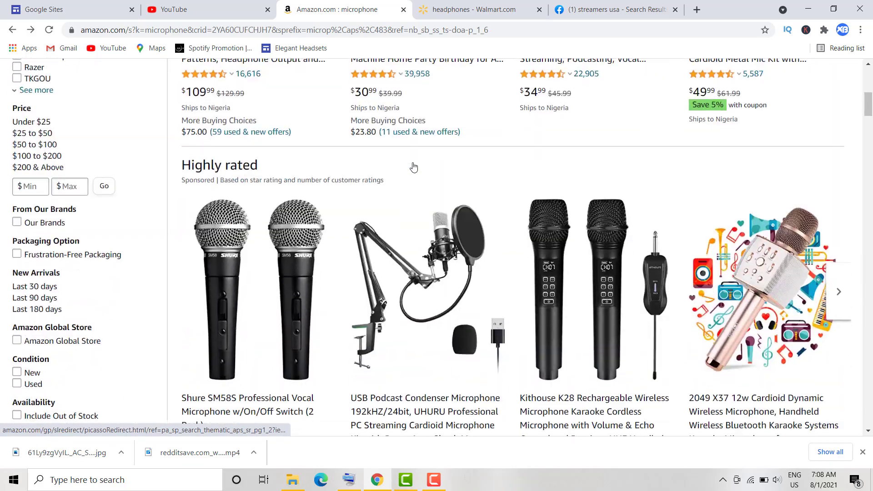
{"action": "scroll", "coordinate": [414, 166], "scroll_direction": "down", "scroll_amount": 9}
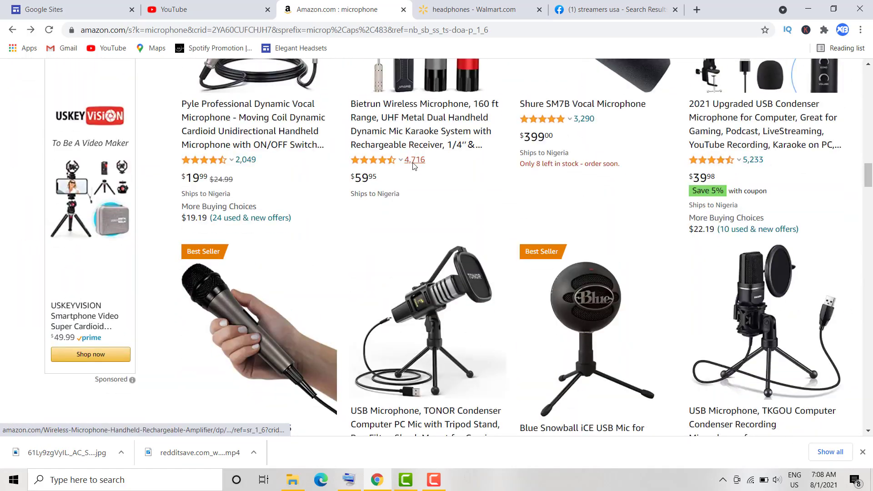
{"action": "scroll", "coordinate": [414, 166], "scroll_direction": "up", "scroll_amount": 9}
{"action": "scroll", "coordinate": [413, 167], "scroll_direction": "up", "scroll_amount": 16}
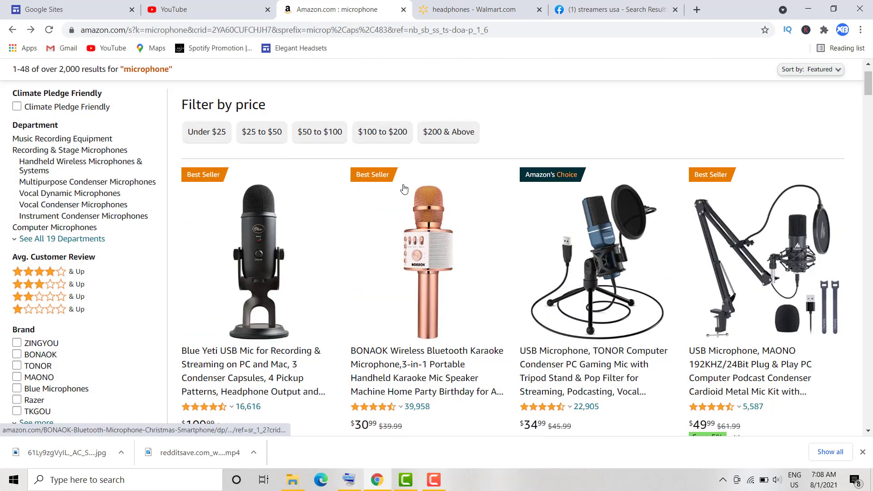
{"action": "scroll", "coordinate": [444, 372], "scroll_direction": "down", "scroll_amount": 2}
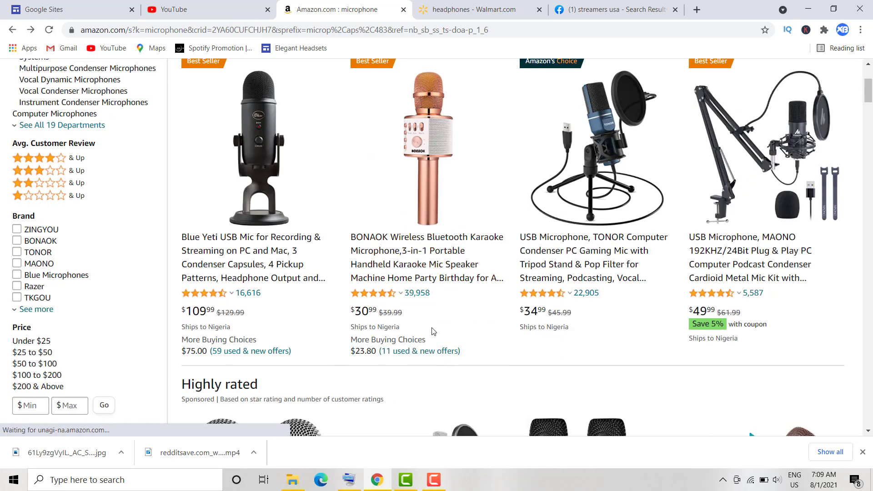
{"action": "left_click", "coordinate": [394, 263]}
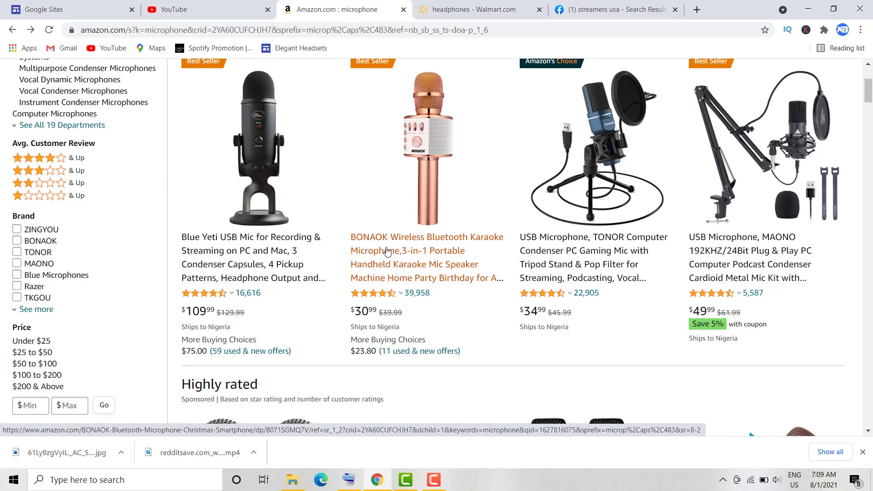
{"action": "scroll", "coordinate": [387, 251], "scroll_direction": "up", "scroll_amount": 2}
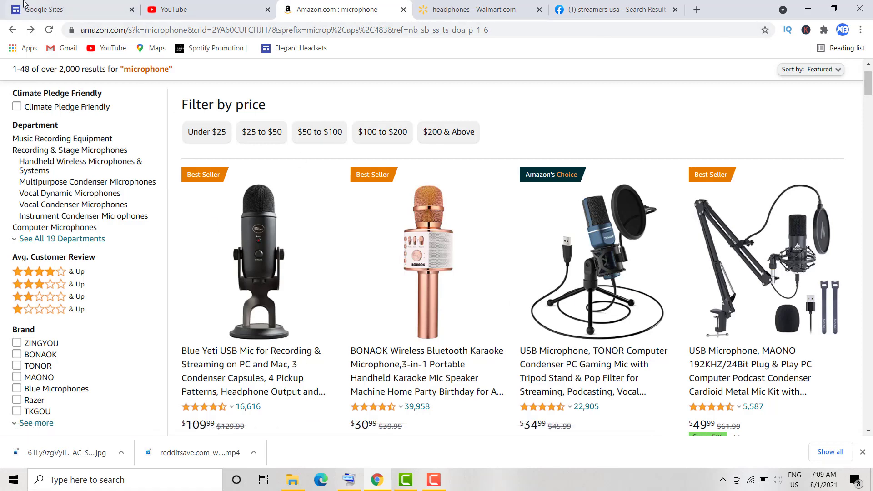
Step: Switch to Google Sites and open the Elegant Headsets site for editing from the recent sites
{"action": "left_click", "coordinate": [53, 11]}
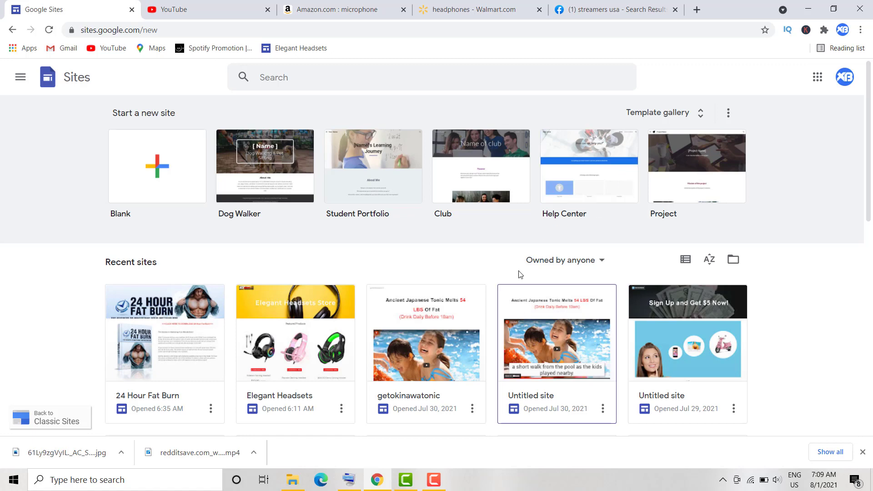
{"action": "scroll", "coordinate": [509, 261], "scroll_direction": "down", "scroll_amount": 1}
{"action": "scroll", "coordinate": [509, 260], "scroll_direction": "down", "scroll_amount": 3}
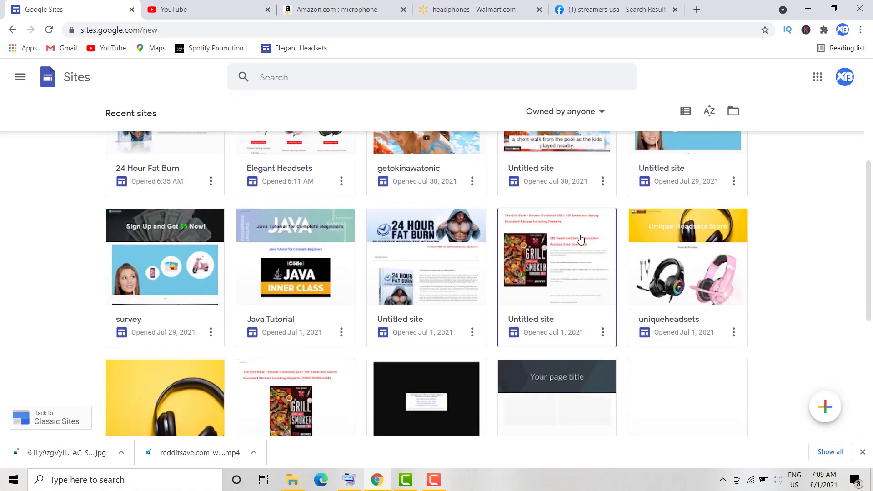
{"action": "scroll", "coordinate": [350, 288], "scroll_direction": "down", "scroll_amount": 2}
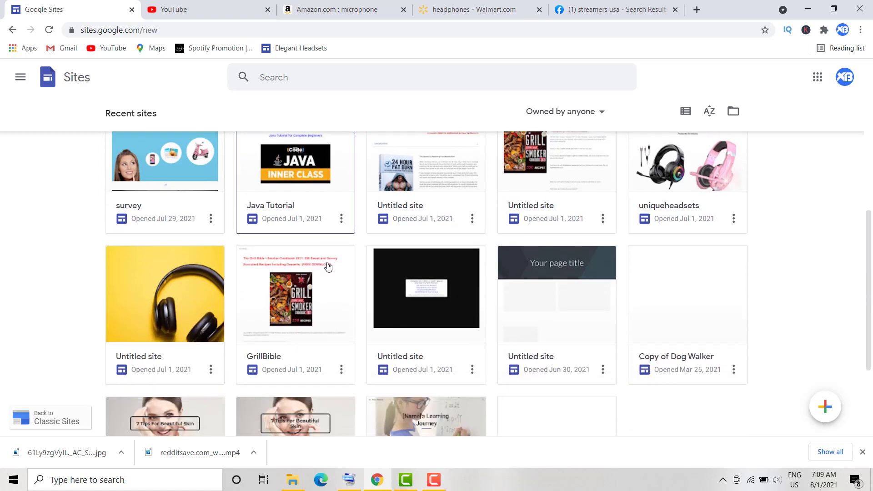
{"action": "left_click", "coordinate": [685, 169]}
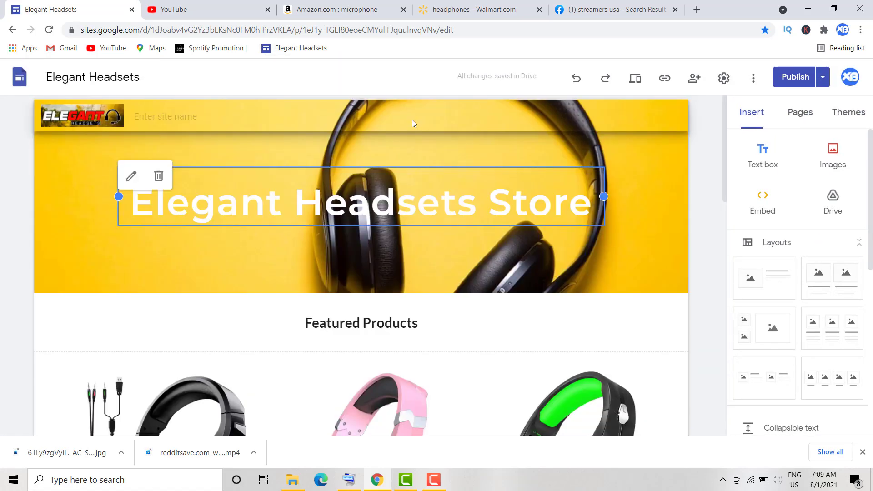
{"action": "left_click", "coordinate": [714, 228]}
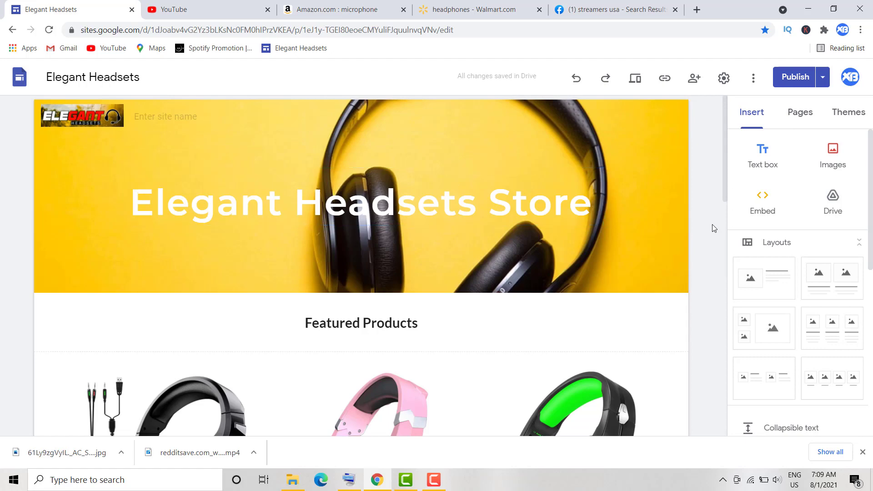
Step: Examine the Featured Products section of the Elegant Headsets site, including each headset's picture, price, stock note and discount text
{"action": "scroll", "coordinate": [714, 229], "scroll_direction": "down", "scroll_amount": 3}
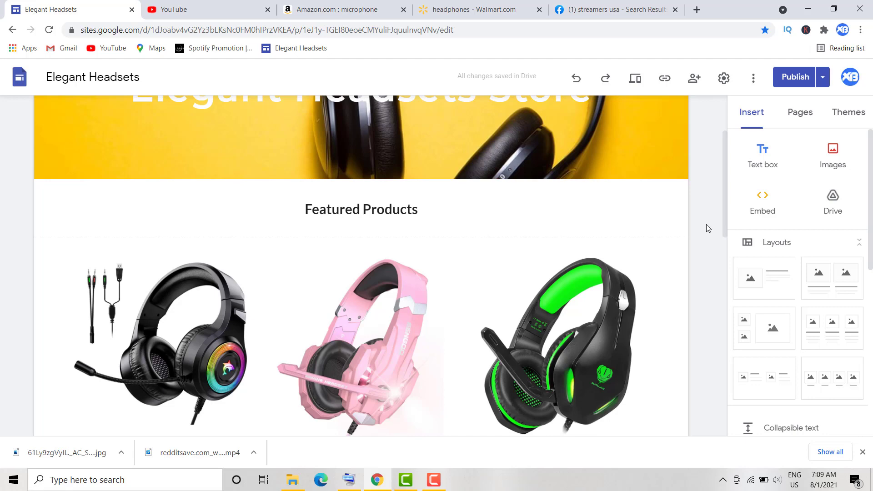
{"action": "mouse_move", "coordinate": [567, 119]}
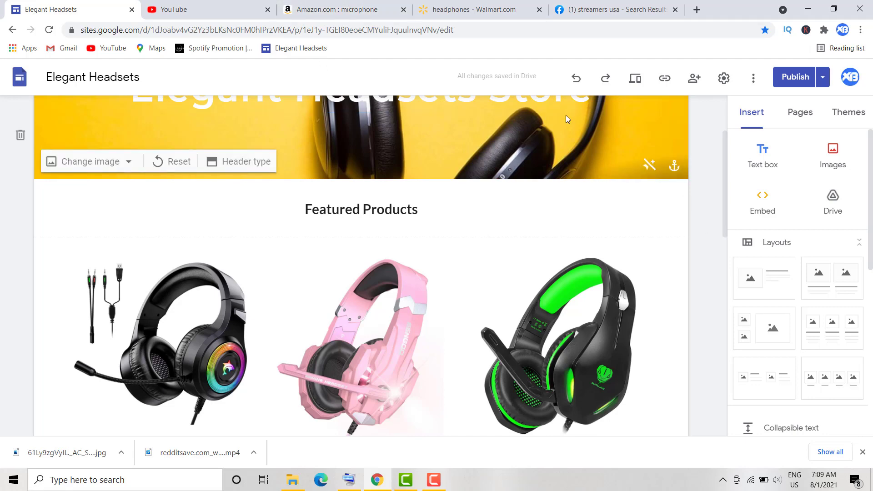
{"action": "scroll", "coordinate": [589, 179], "scroll_direction": "down", "scroll_amount": 3}
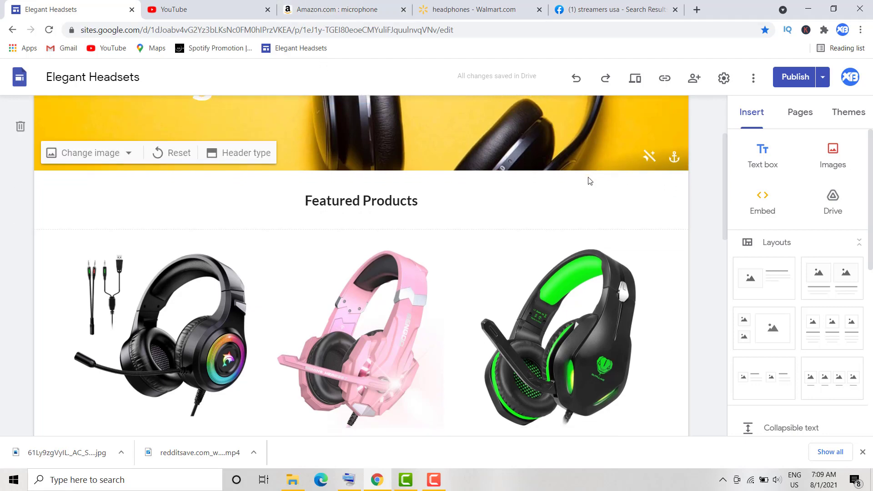
{"action": "scroll", "coordinate": [599, 177], "scroll_direction": "down", "scroll_amount": 1}
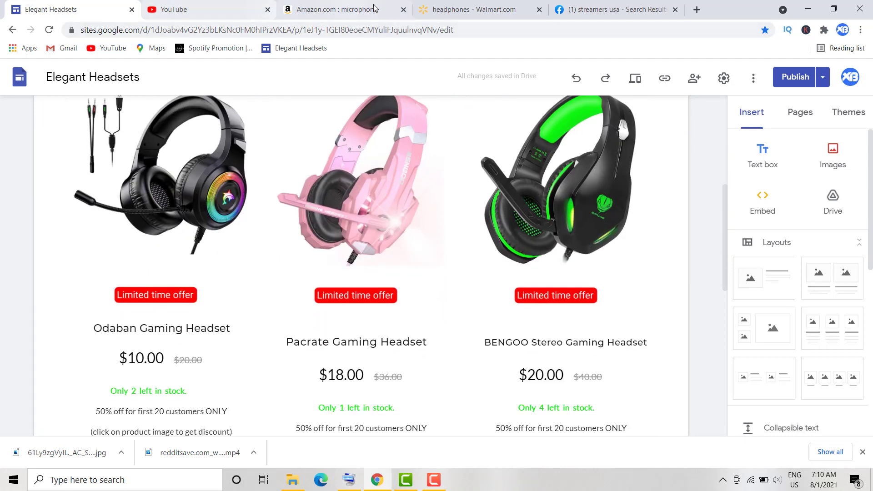
{"action": "left_click", "coordinate": [348, 6]}
{"action": "left_click", "coordinate": [87, 7]}
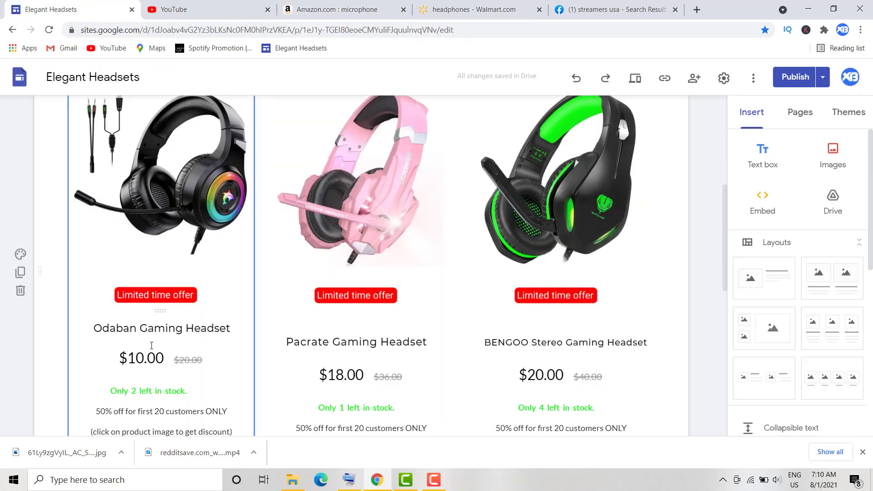
{"action": "scroll", "coordinate": [154, 361], "scroll_direction": "down", "scroll_amount": 1}
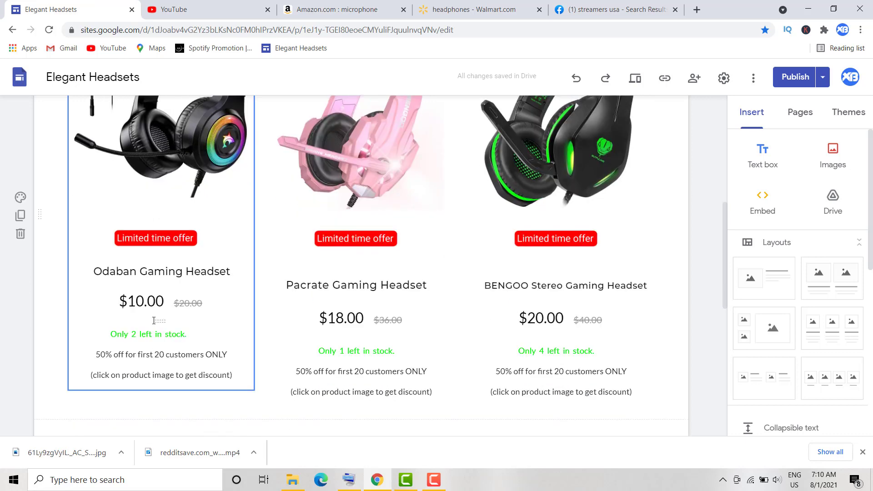
Step: Compare the microphone prices in the Amazon results with the product prices on the Elegant Headsets site
{"action": "left_click", "coordinate": [330, 9]}
{"action": "scroll", "coordinate": [259, 336], "scroll_direction": "down", "scroll_amount": 2}
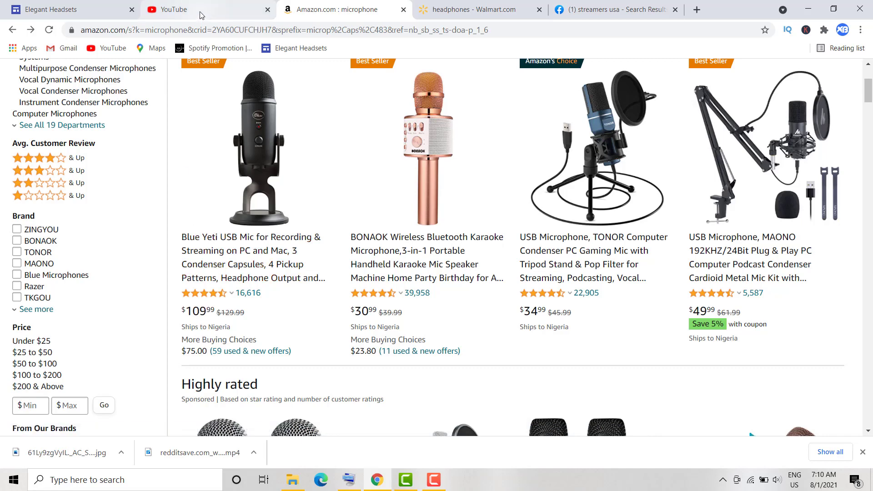
{"action": "left_click", "coordinate": [71, 10]}
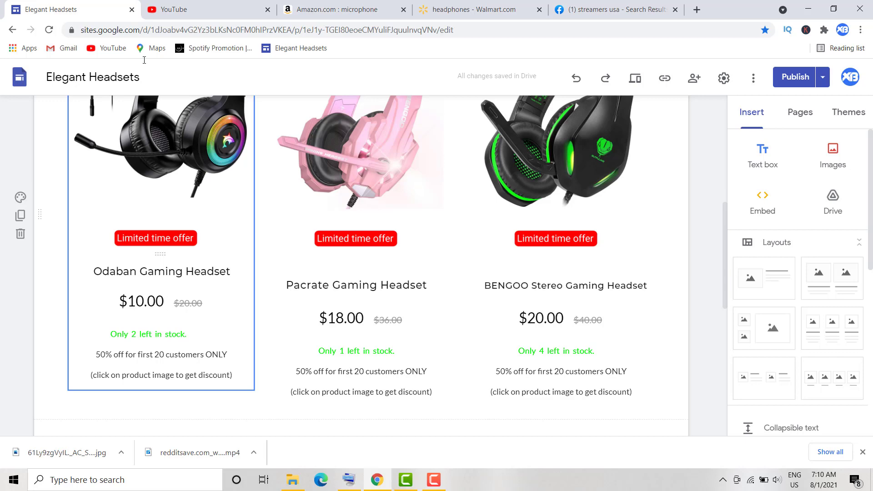
{"action": "left_click", "coordinate": [323, 9]}
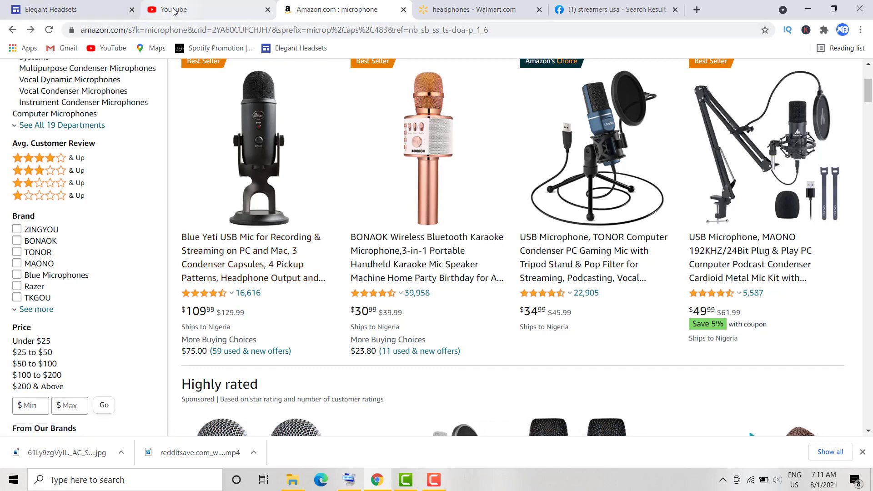
{"action": "left_click", "coordinate": [82, 9]}
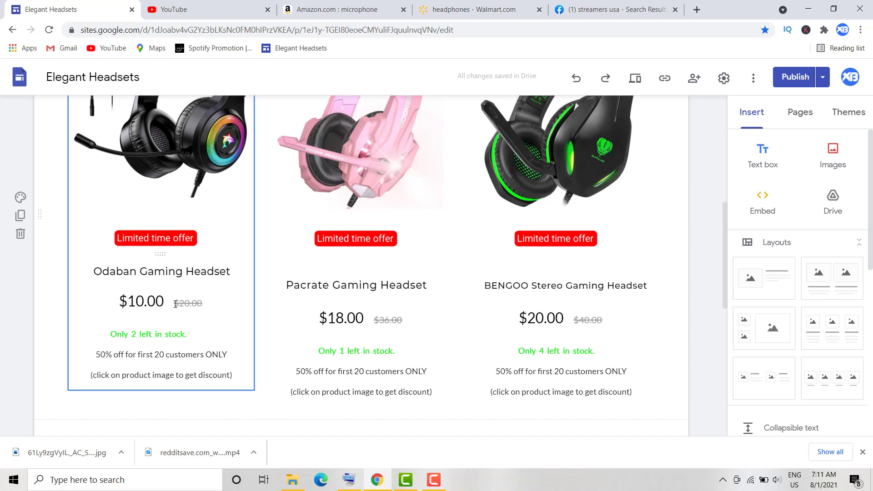
{"action": "left_click", "coordinate": [314, 9]}
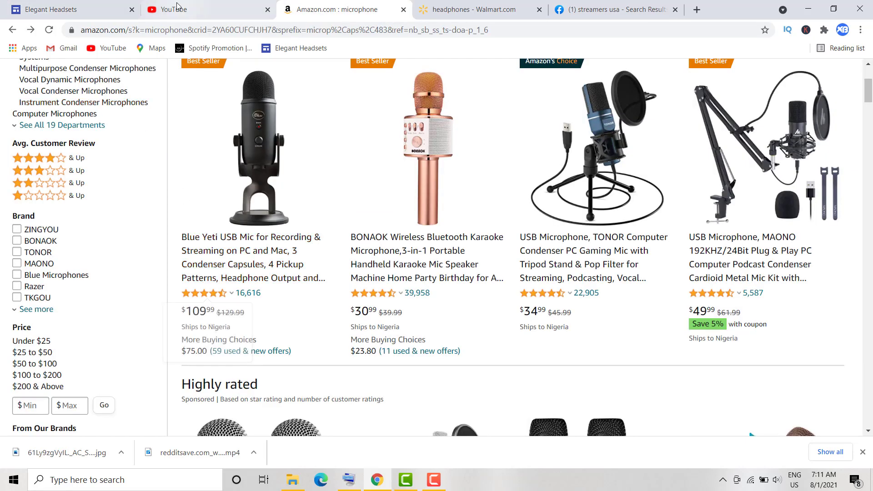
{"action": "left_click", "coordinate": [98, 8]}
Step: Set the Odaban Gaming Headset's price to $109.99 and its crossed-out price to $120.00
{"action": "left_click", "coordinate": [151, 313]}
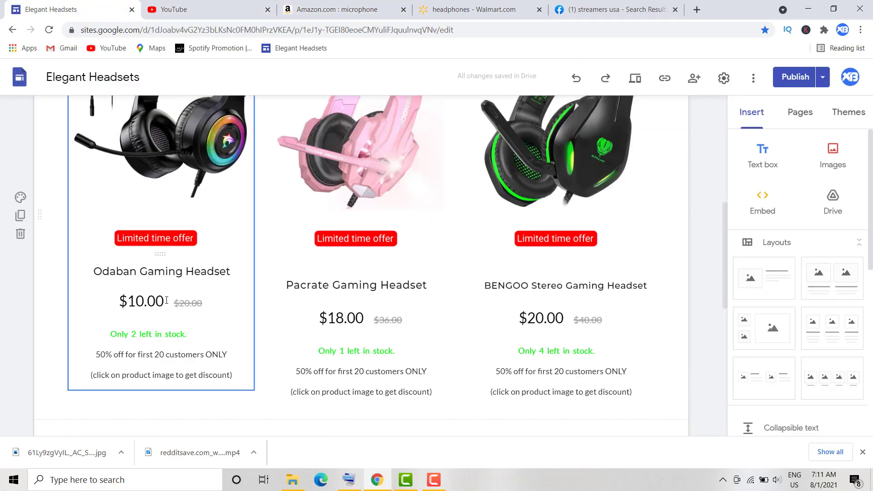
{"action": "left_click_drag", "start_coordinate": [164, 302], "coordinate": [136, 303]}
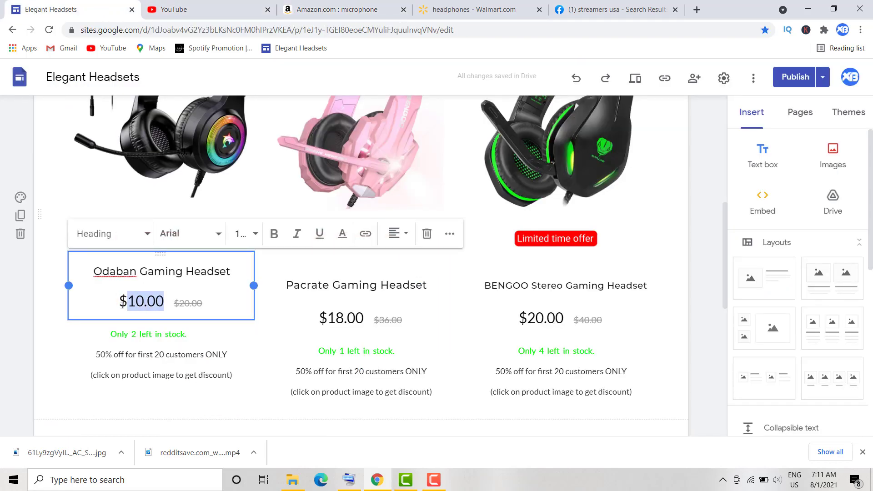
{"action": "left_click", "coordinate": [143, 305]}
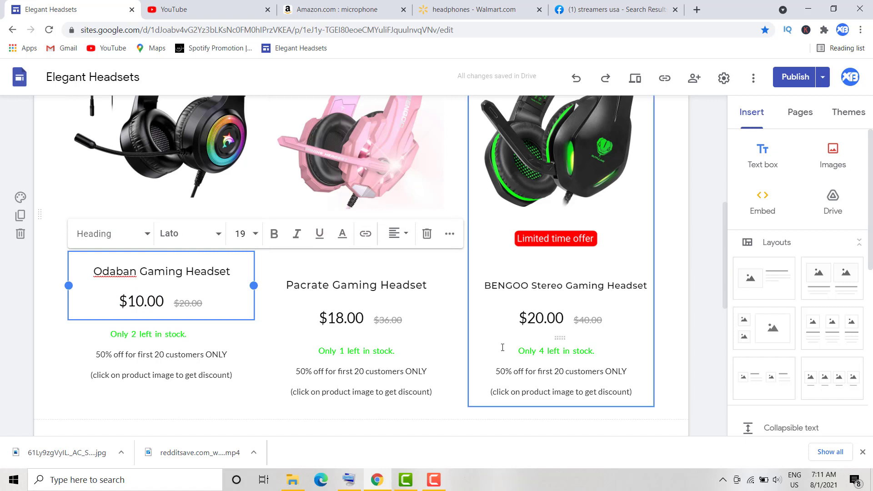
{"action": "type", "text": "9"}
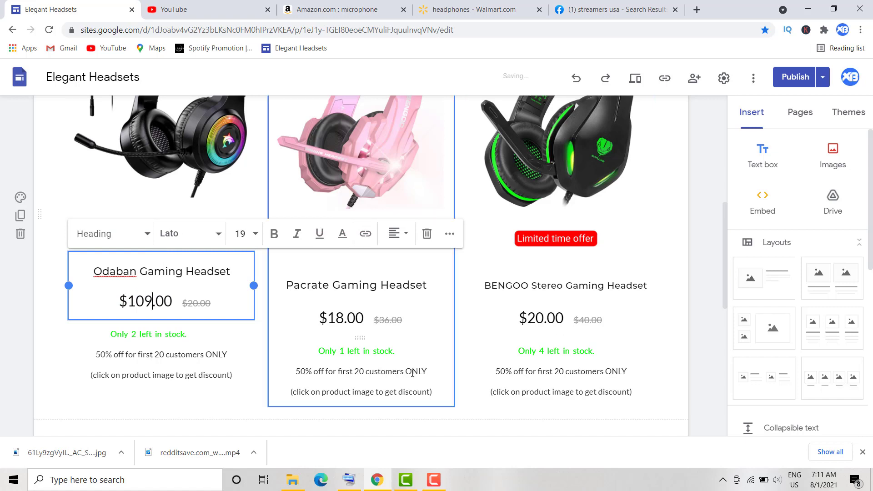
{"action": "left_click", "coordinate": [173, 303]}
{"action": "key", "text": "BackSpace"}
{"action": "key", "text": "BackSpace"}
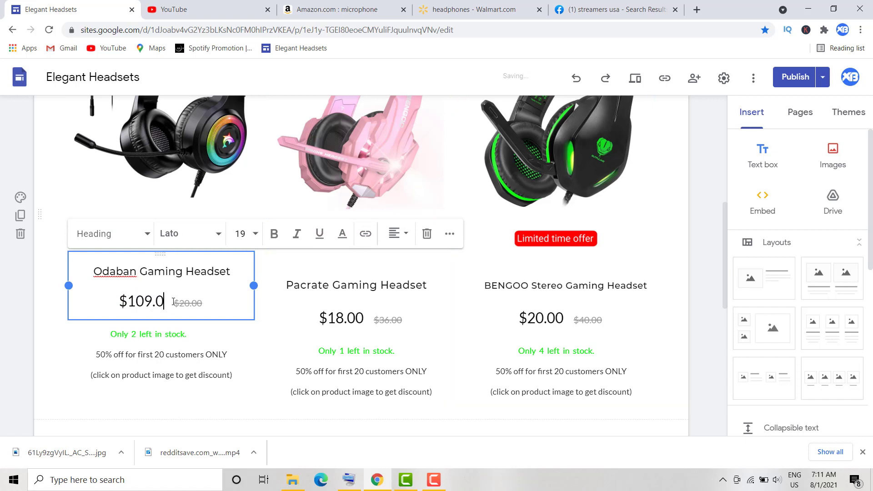
{"action": "type", "text": "99"}
{"action": "left_click", "coordinate": [193, 303]}
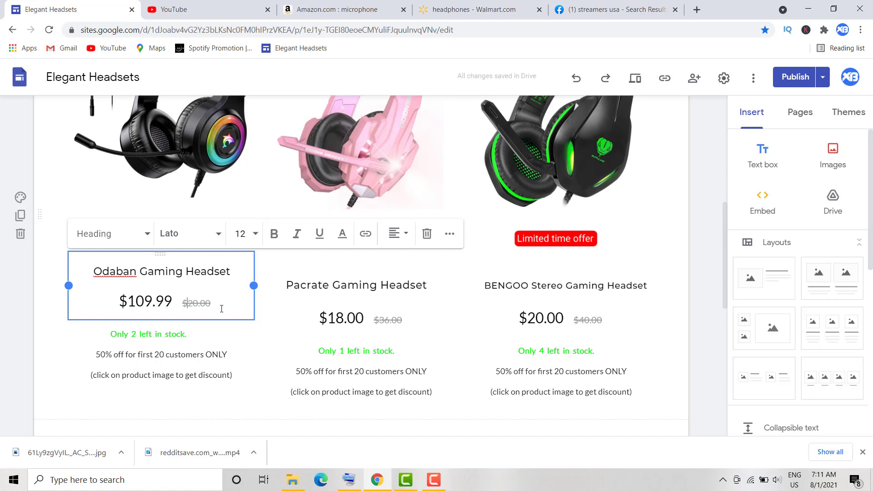
{"action": "type", "text": "1"}
{"action": "left_click", "coordinate": [266, 315]}
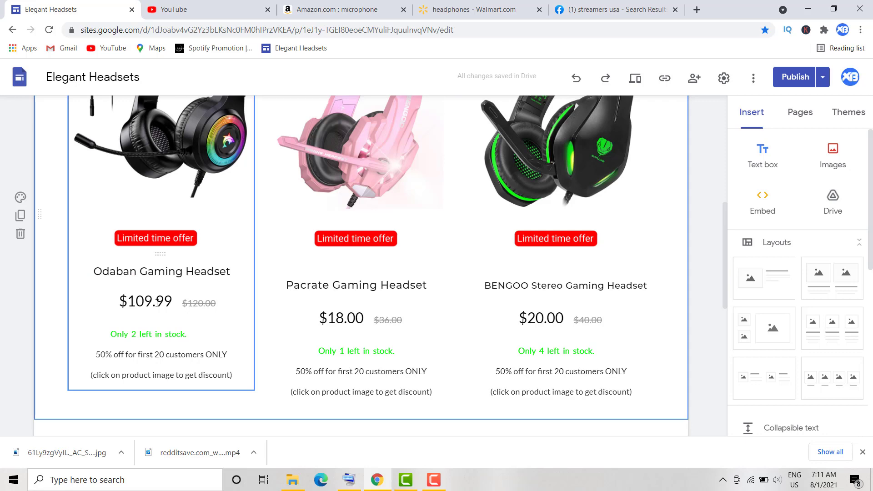
Step: Review the Elegant Headsets page from its header through the featured products
{"action": "scroll", "coordinate": [576, 232], "scroll_direction": "up", "scroll_amount": 1}
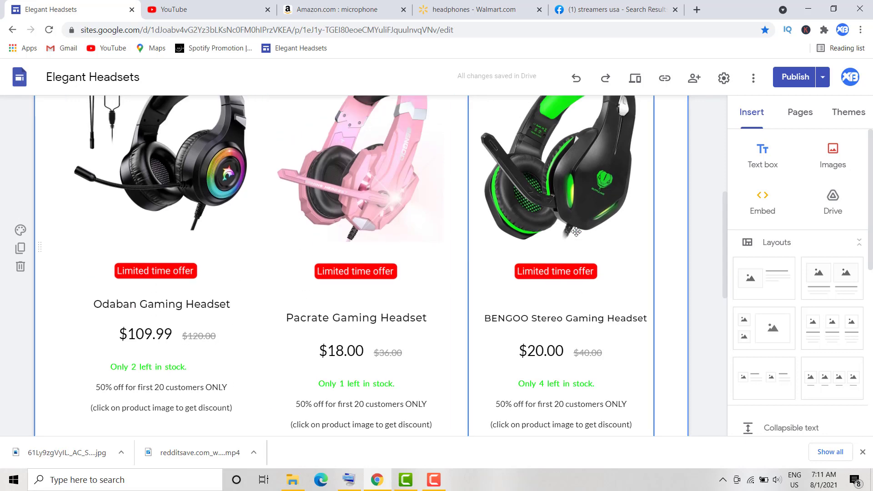
{"action": "scroll", "coordinate": [577, 232], "scroll_direction": "down", "scroll_amount": 8}
{"action": "scroll", "coordinate": [577, 229], "scroll_direction": "up", "scroll_amount": 12}
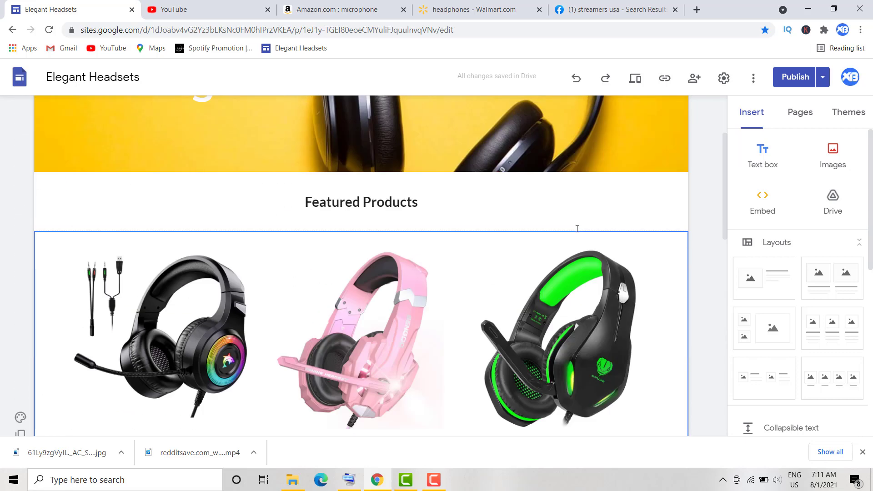
{"action": "scroll", "coordinate": [577, 228], "scroll_direction": "up", "scroll_amount": 3}
{"action": "scroll", "coordinate": [577, 229], "scroll_direction": "down", "scroll_amount": 4}
{"action": "scroll", "coordinate": [577, 228], "scroll_direction": "up", "scroll_amount": 4}
{"action": "scroll", "coordinate": [577, 229], "scroll_direction": "down", "scroll_amount": 1}
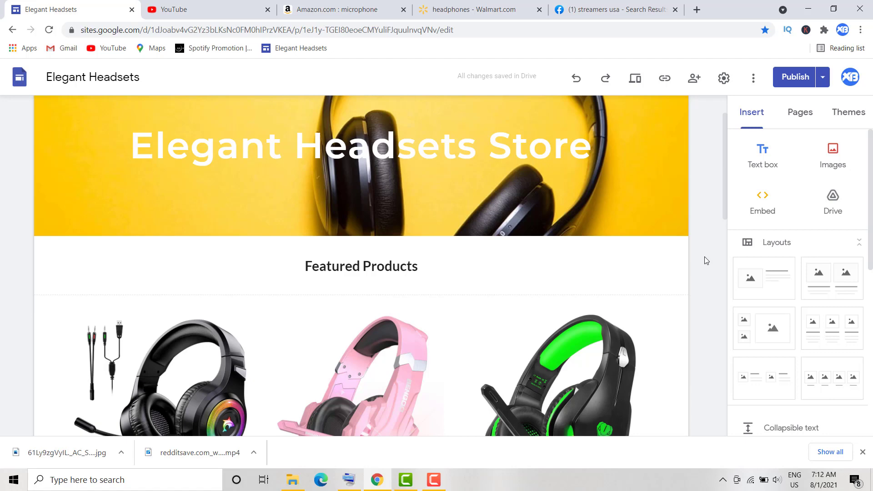
Step: Switch to Facebook and examine the groups found for "streamers usa", checking them against the microphones listed on Amazon
{"action": "left_click", "coordinate": [597, 9]}
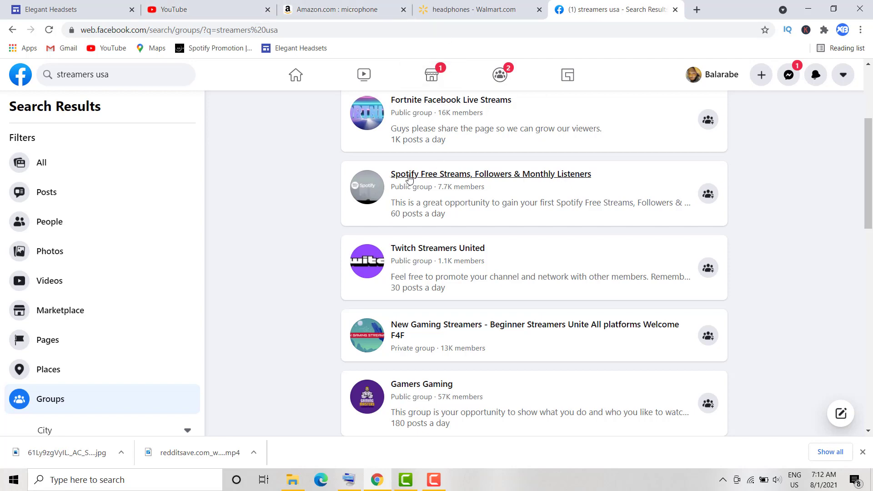
{"action": "scroll", "coordinate": [360, 169], "scroll_direction": "up", "scroll_amount": 1}
{"action": "mouse_move", "coordinate": [382, 168]}
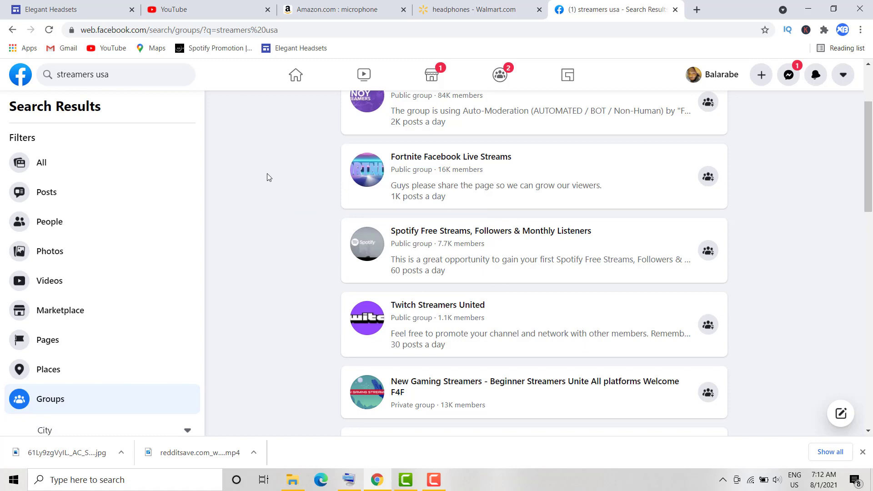
{"action": "left_click", "coordinate": [88, 7]}
{"action": "left_click", "coordinate": [344, 12]}
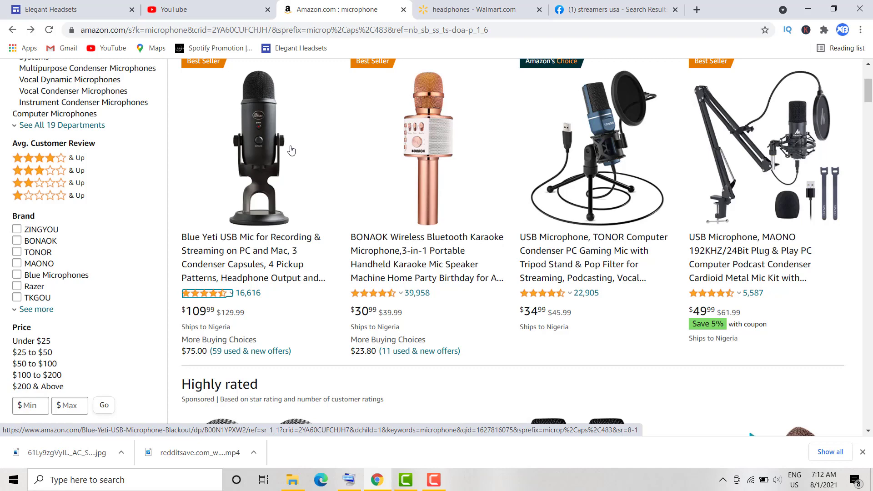
{"action": "left_click", "coordinate": [608, 10]}
{"action": "scroll", "coordinate": [507, 240], "scroll_direction": "down", "scroll_amount": 3}
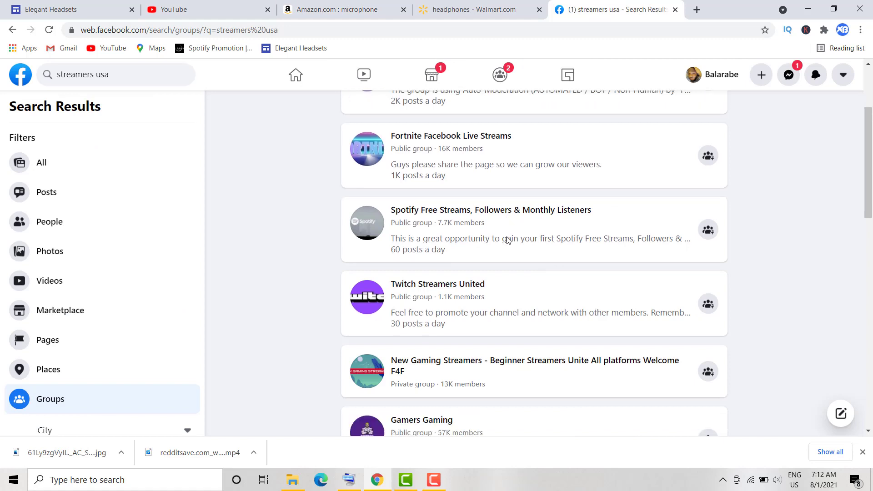
{"action": "scroll", "coordinate": [509, 240], "scroll_direction": "up", "scroll_amount": 1}
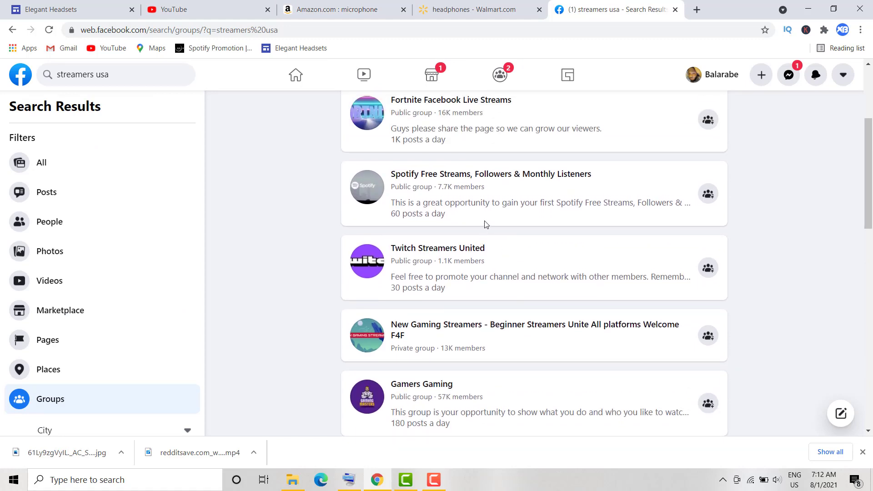
Step: Open the Blue Yeti USB Mic listing on Amazon and compare it with the featured product details on the Elegant Headsets site
{"action": "left_click", "coordinate": [337, 9]}
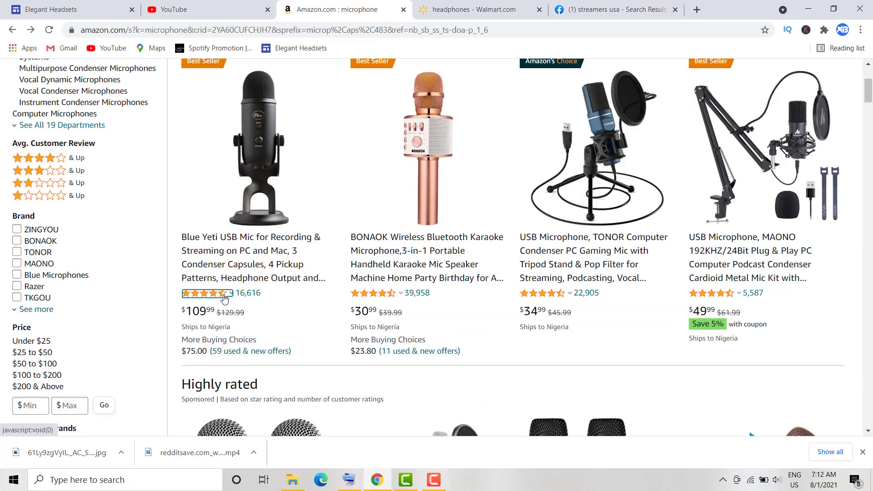
{"action": "left_click", "coordinate": [226, 251]}
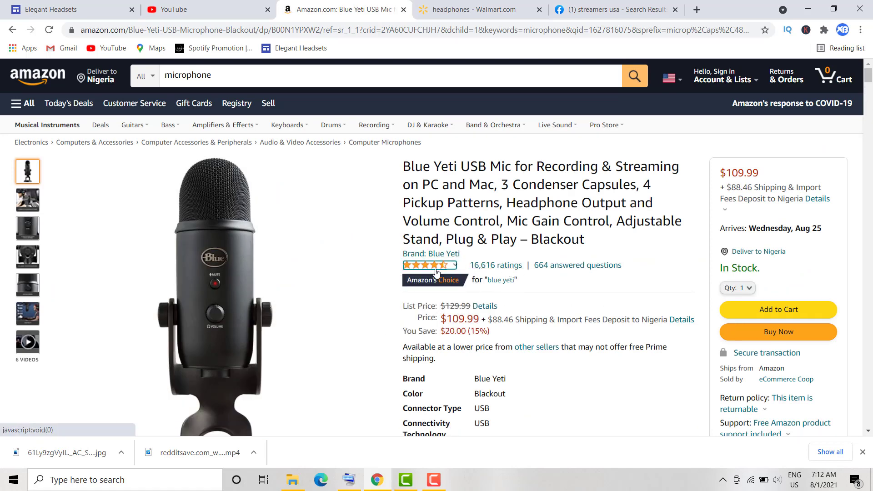
{"action": "left_click", "coordinate": [434, 277]}
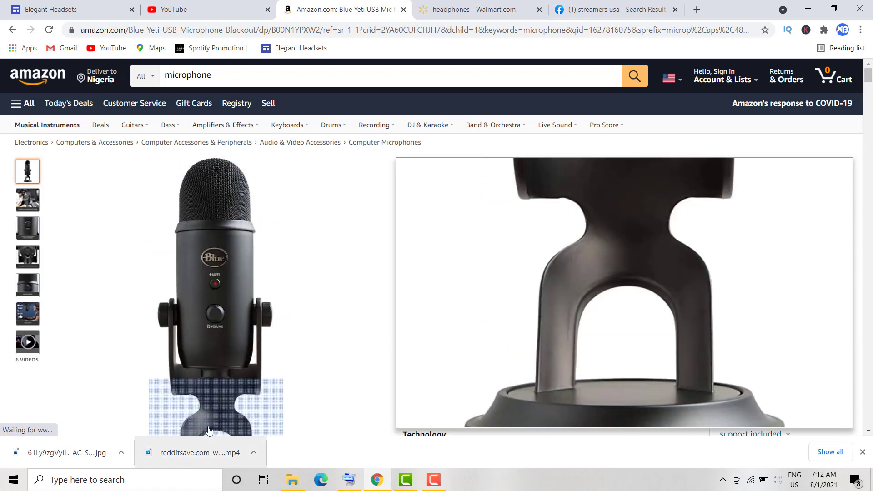
{"action": "left_click", "coordinate": [83, 4]}
{"action": "scroll", "coordinate": [458, 364], "scroll_direction": "down", "scroll_amount": 5}
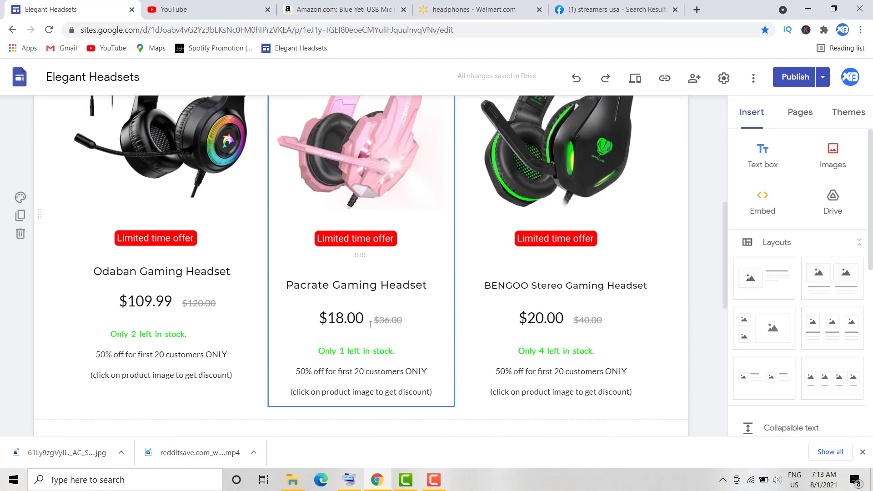
Step: Switch to Facebook and look through the "streamers usa" group results up to the Twitch for beginners group
{"action": "left_click", "coordinate": [617, 10]}
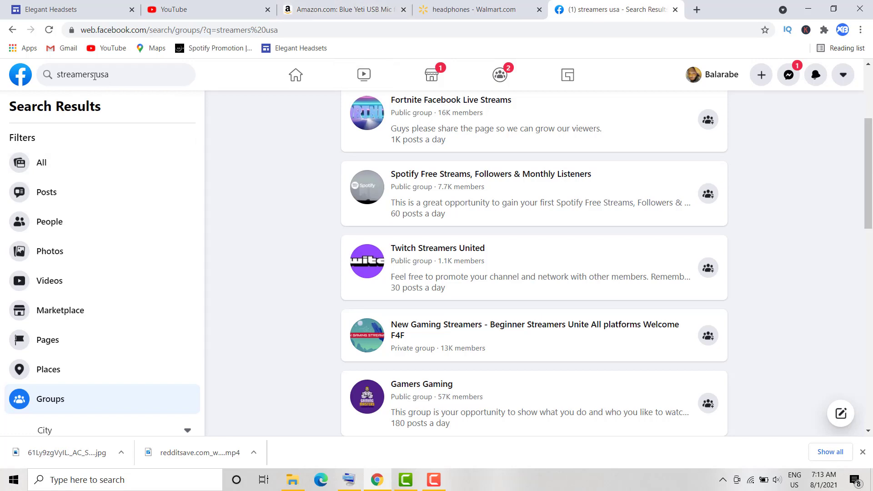
{"action": "scroll", "coordinate": [520, 168], "scroll_direction": "up", "scroll_amount": 3}
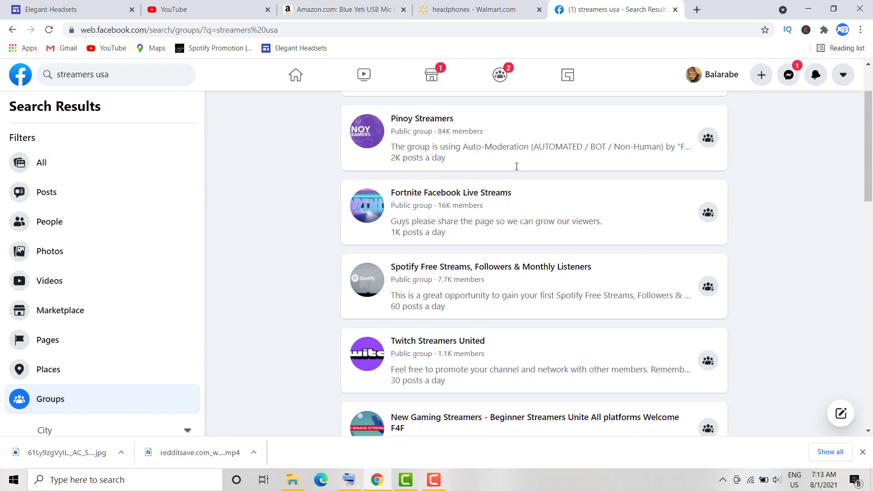
{"action": "left_click", "coordinate": [97, 74]}
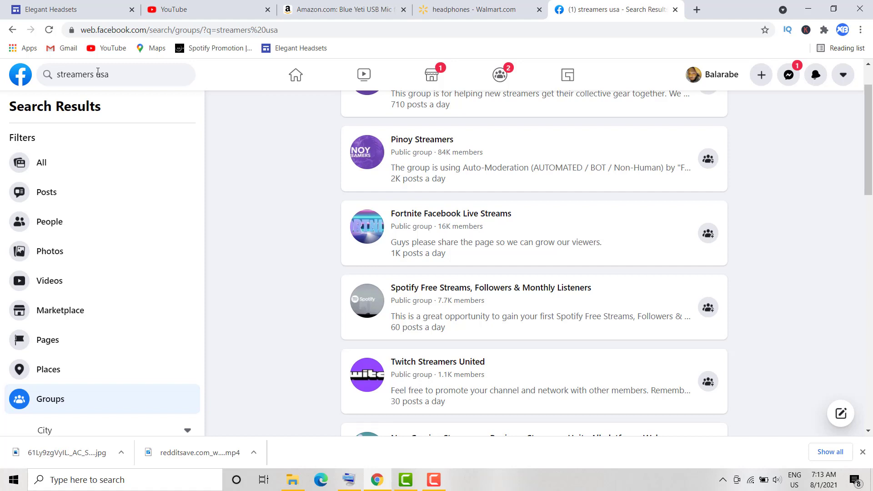
{"action": "scroll", "coordinate": [432, 191], "scroll_direction": "up", "scroll_amount": 1}
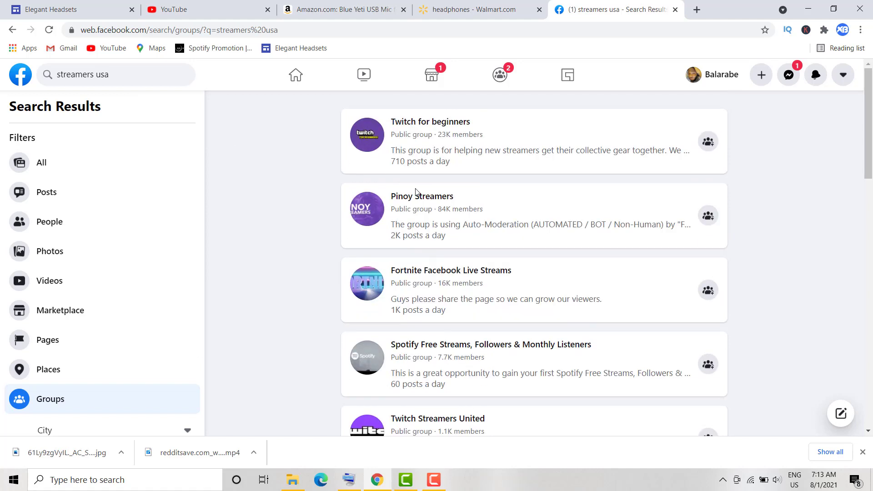
{"action": "mouse_move", "coordinate": [416, 130]}
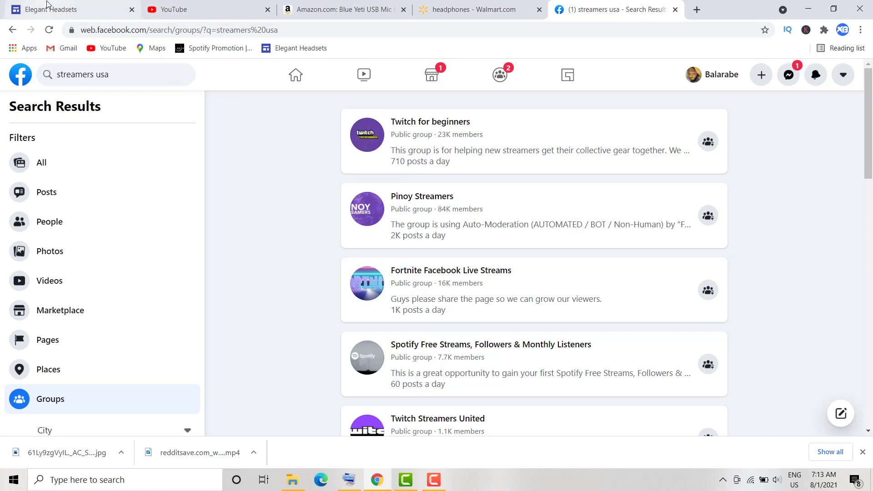
Step: Review the Featured Products section of the Elegant Headsets site and check it against the Facebook streamer groups
{"action": "left_click", "coordinate": [69, 6]}
{"action": "scroll", "coordinate": [168, 107], "scroll_direction": "up", "scroll_amount": 3}
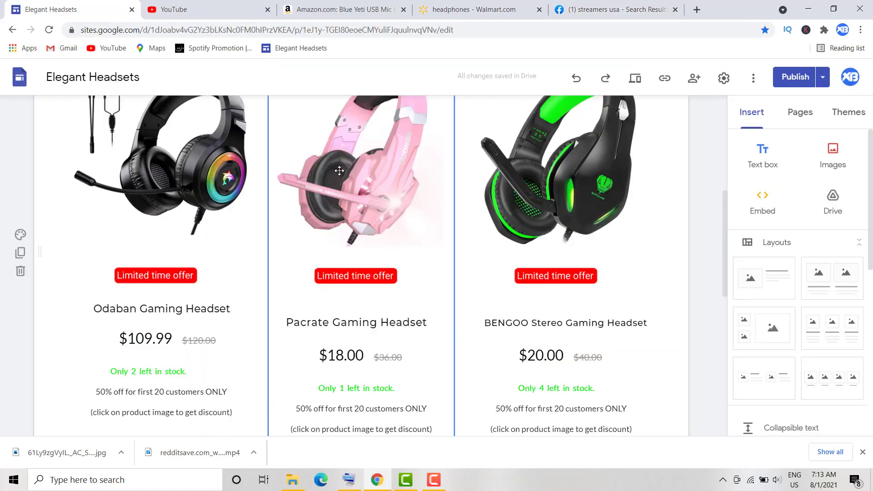
{"action": "scroll", "coordinate": [433, 134], "scroll_direction": "up", "scroll_amount": 3}
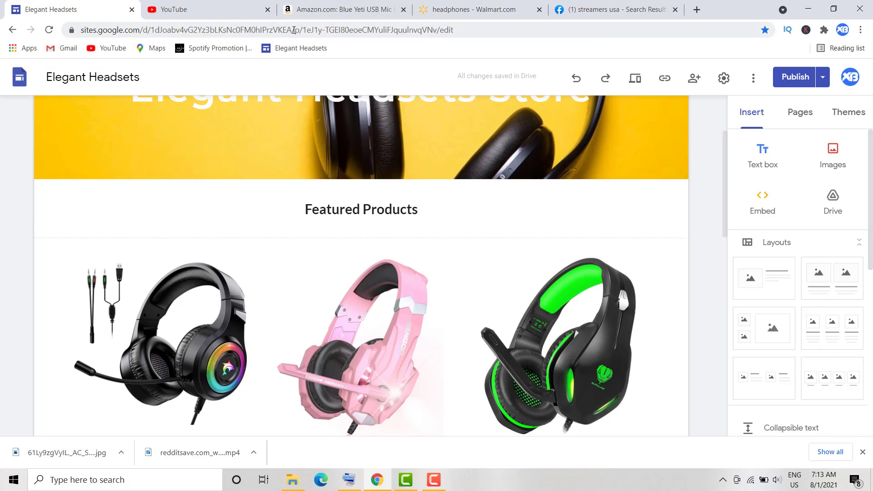
{"action": "scroll", "coordinate": [78, 218], "scroll_direction": "down", "scroll_amount": 1}
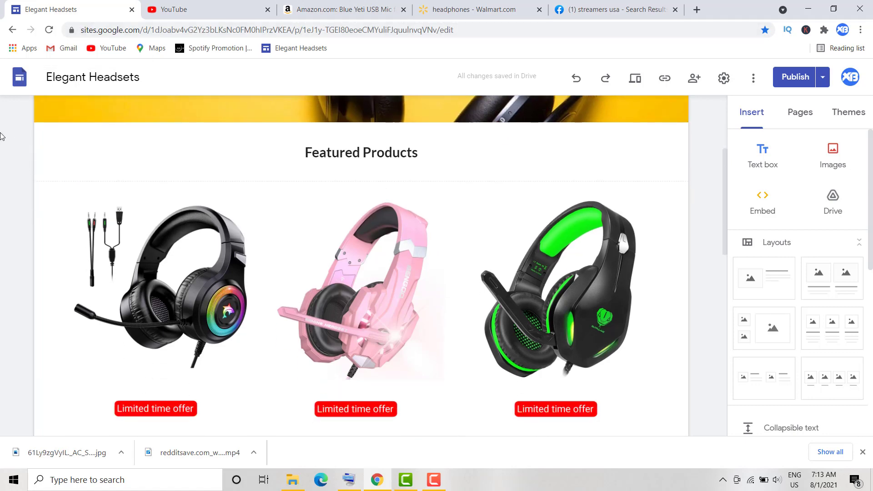
{"action": "left_click", "coordinate": [568, 11]}
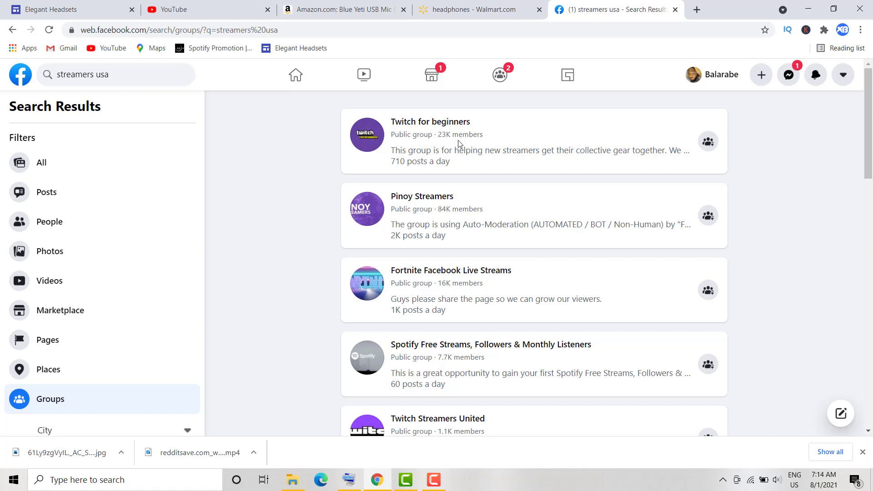
Step: Return to the Elegant Headsets site and examine the featured headsets' offer labels, names, prices and stock notes
{"action": "left_click", "coordinate": [91, 9]}
{"action": "scroll", "coordinate": [303, 228], "scroll_direction": "down", "scroll_amount": 3}
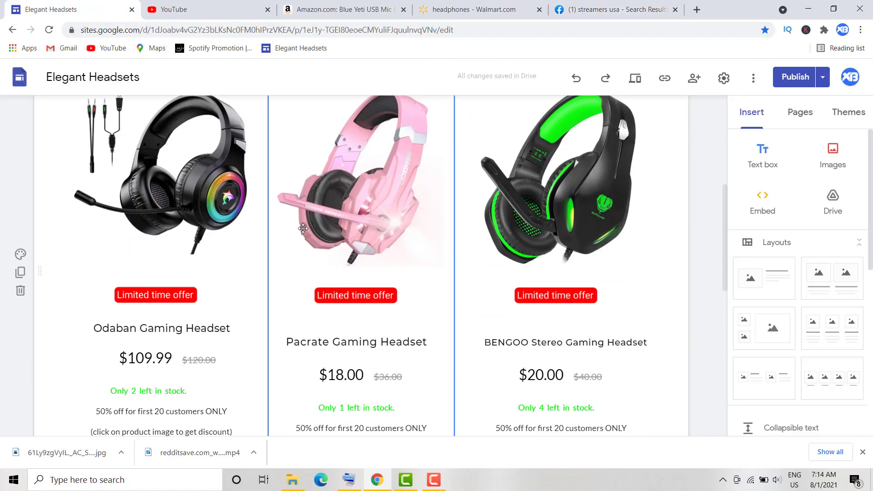
{"action": "scroll", "coordinate": [300, 226], "scroll_direction": "down", "scroll_amount": 1}
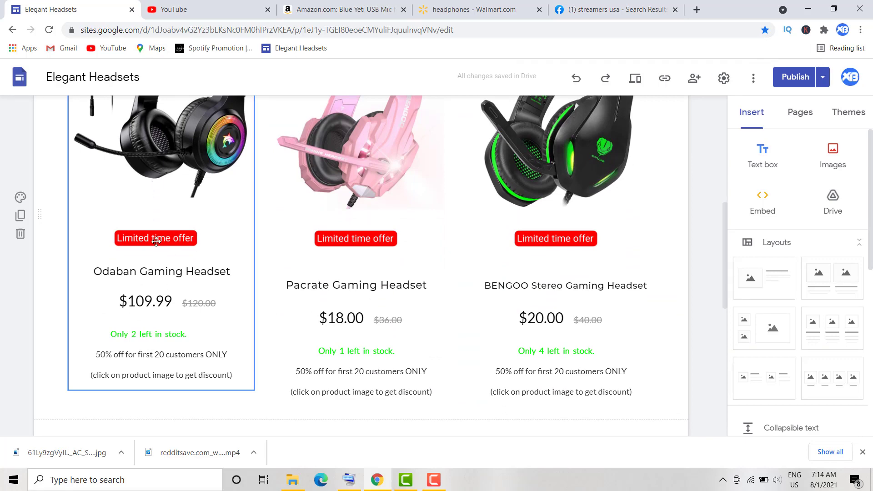
{"action": "scroll", "coordinate": [273, 255], "scroll_direction": "up", "scroll_amount": 2}
{"action": "scroll", "coordinate": [282, 272], "scroll_direction": "down", "scroll_amount": 1}
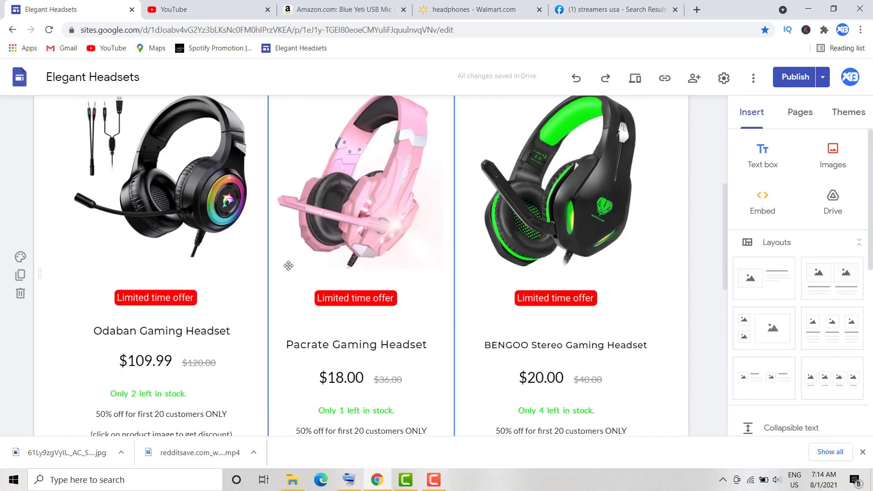
{"action": "scroll", "coordinate": [289, 265], "scroll_direction": "down", "scroll_amount": 1}
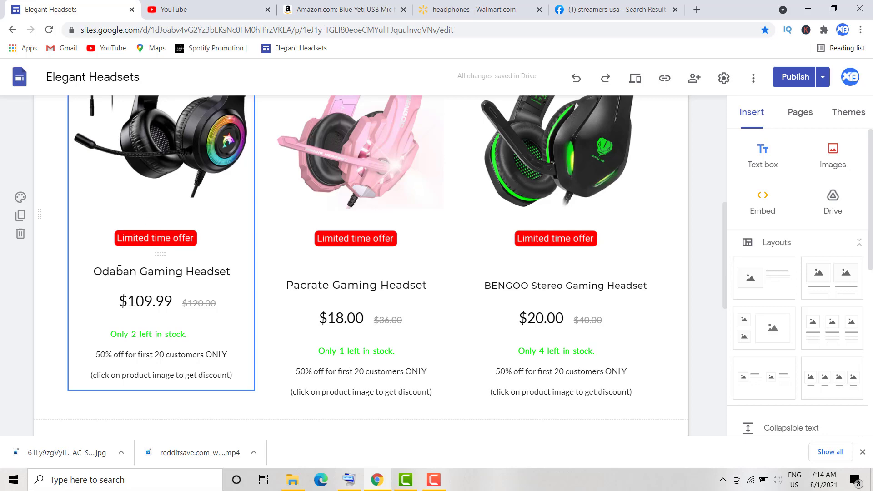
Step: Compare the Blue Yeti USB Mic listing on Amazon with the Odaban Gaming Headset entry on the Elegant Headsets site
{"action": "left_click", "coordinate": [309, 10]}
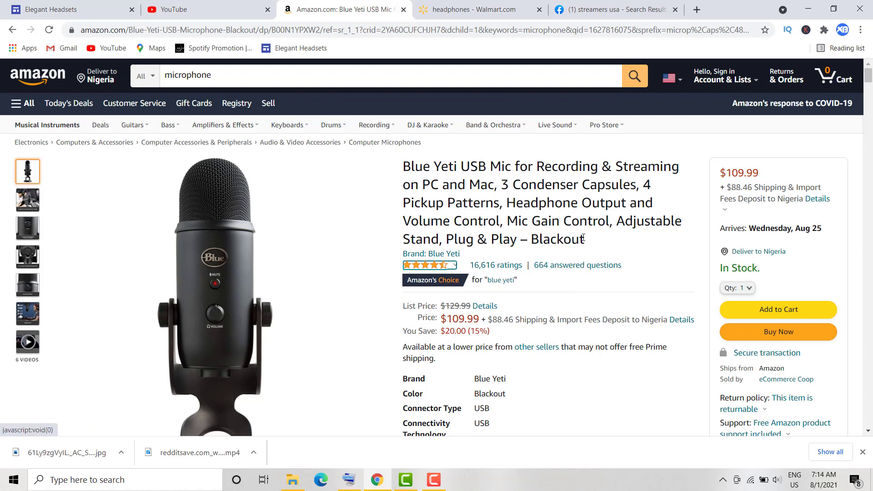
{"action": "left_click", "coordinate": [51, 9]}
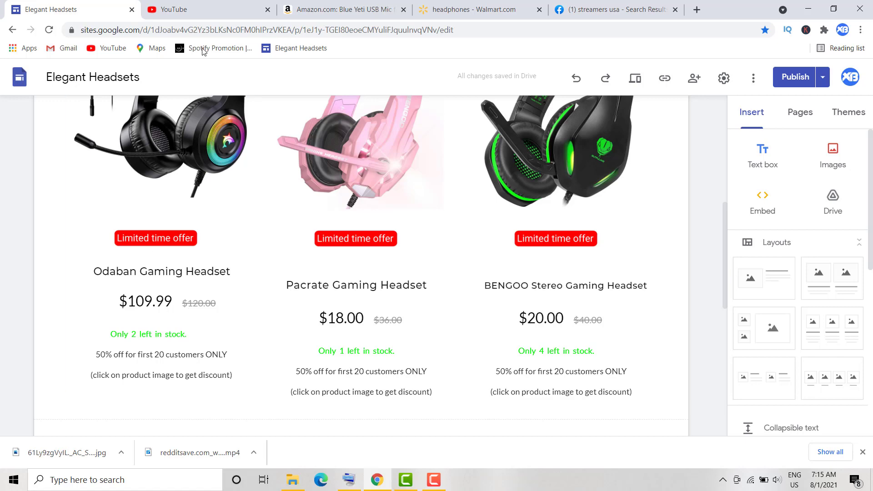
{"action": "left_click", "coordinate": [387, 8]}
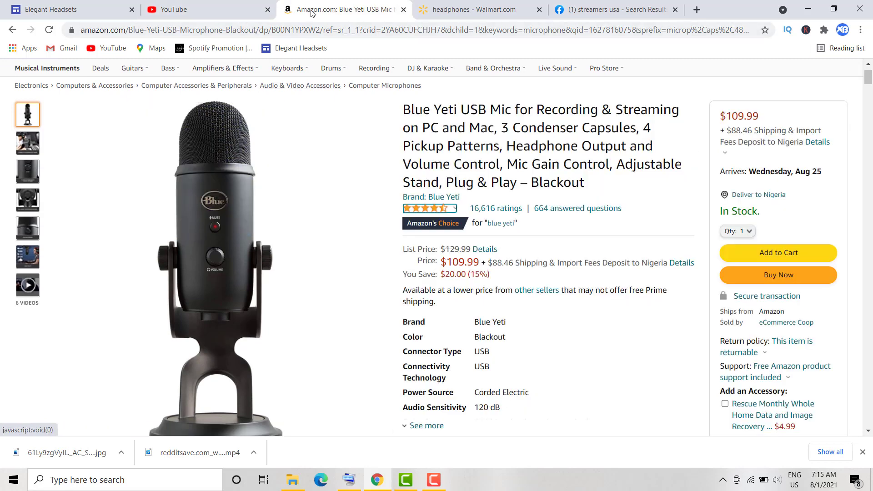
{"action": "left_click", "coordinate": [92, 9]}
{"action": "scroll", "coordinate": [159, 292], "scroll_direction": "up", "scroll_amount": 1}
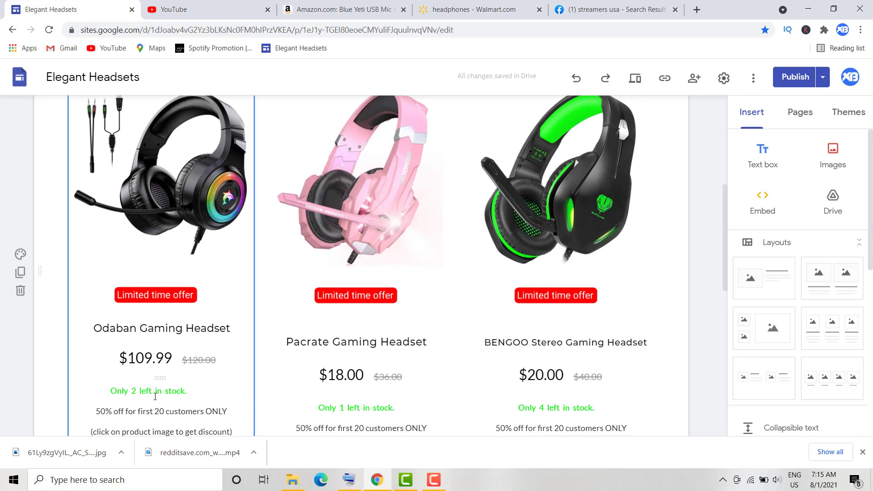
{"action": "left_click", "coordinate": [348, 6]}
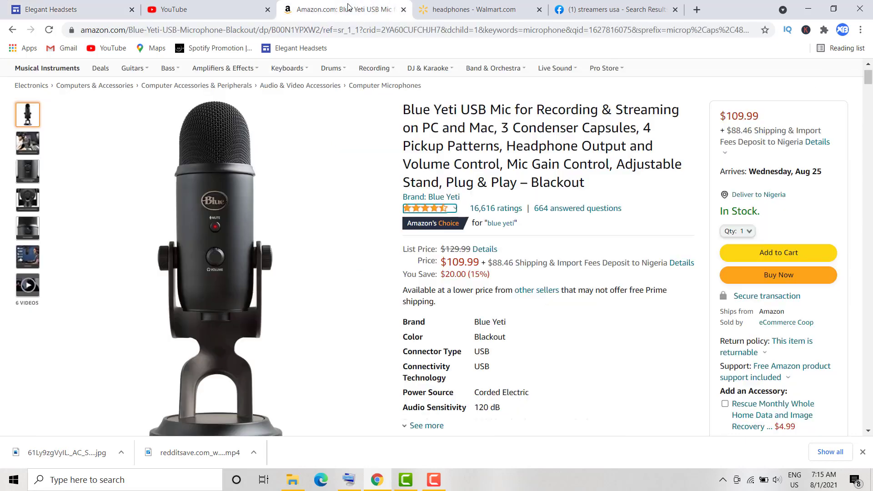
{"action": "left_click", "coordinate": [84, 6]}
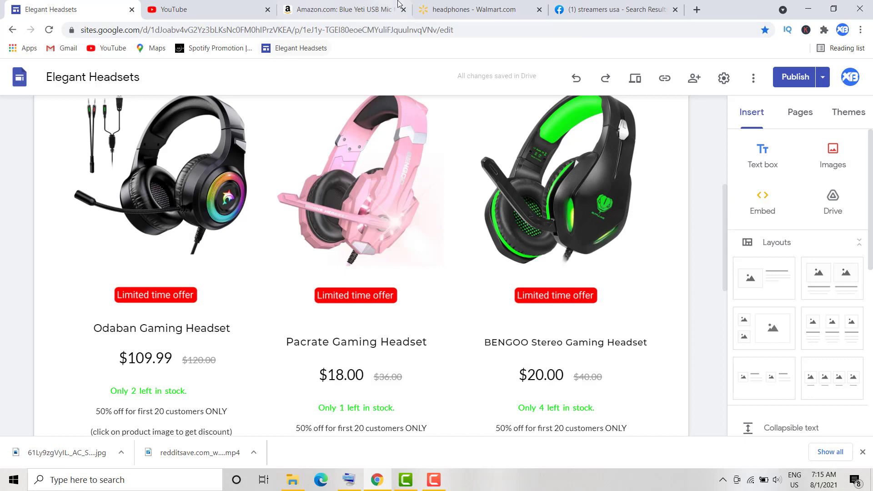
Step: Switch to Walmart, run the search for "headphones" again and look through the product results
{"action": "left_click", "coordinate": [449, 6]}
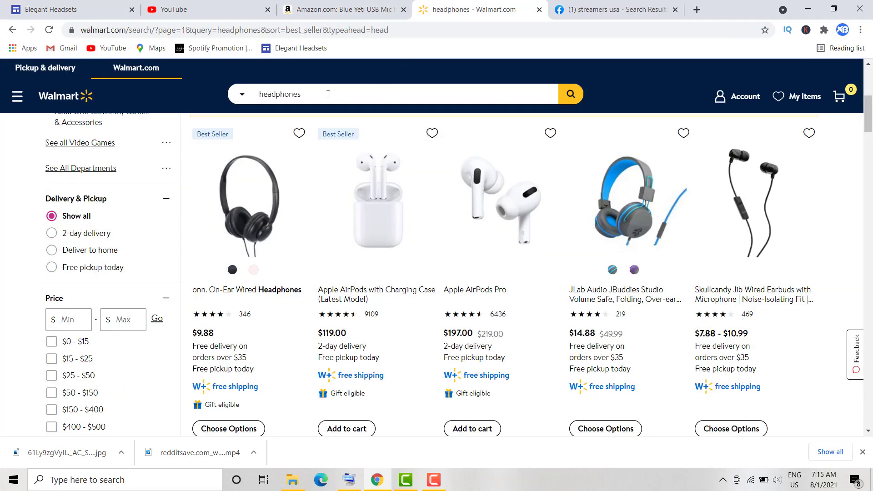
{"action": "left_click", "coordinate": [308, 96]}
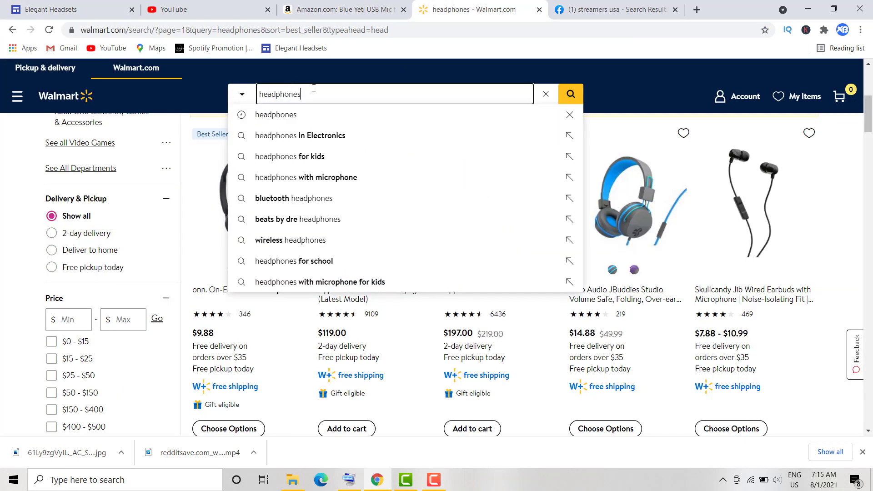
{"action": "left_click", "coordinate": [571, 94]}
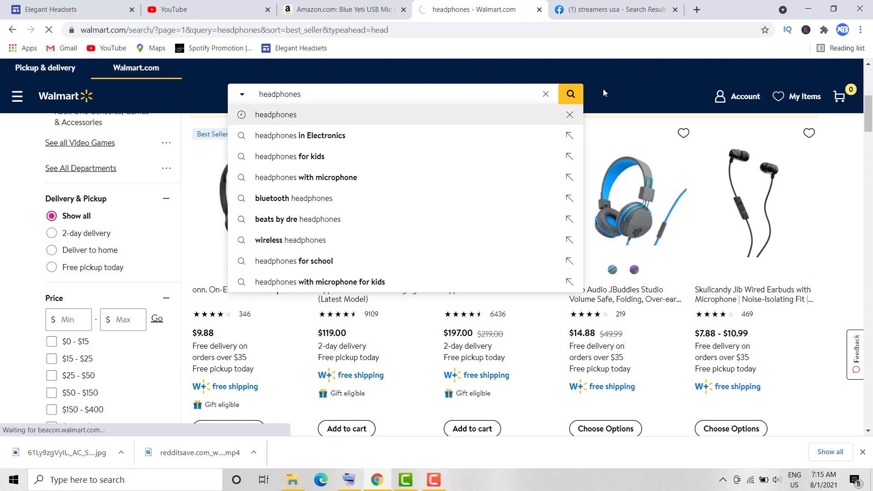
{"action": "scroll", "coordinate": [359, 261], "scroll_direction": "down", "scroll_amount": 5}
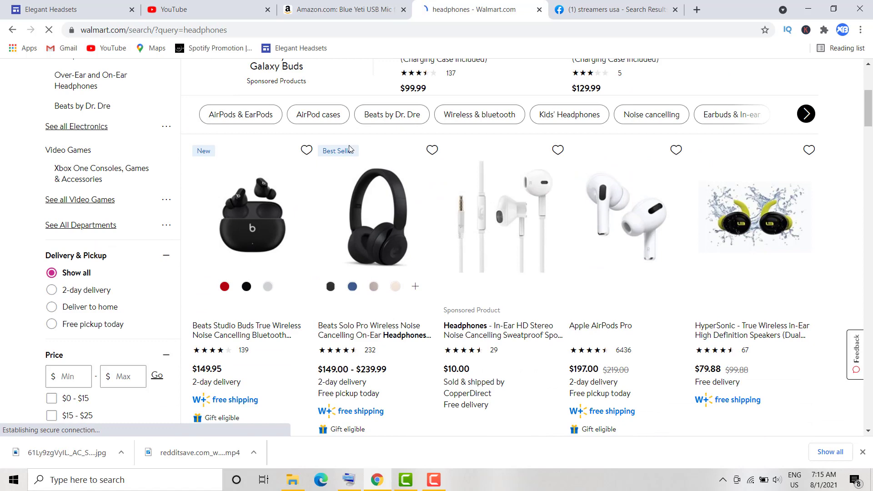
{"action": "scroll", "coordinate": [399, 185], "scroll_direction": "up", "scroll_amount": 5}
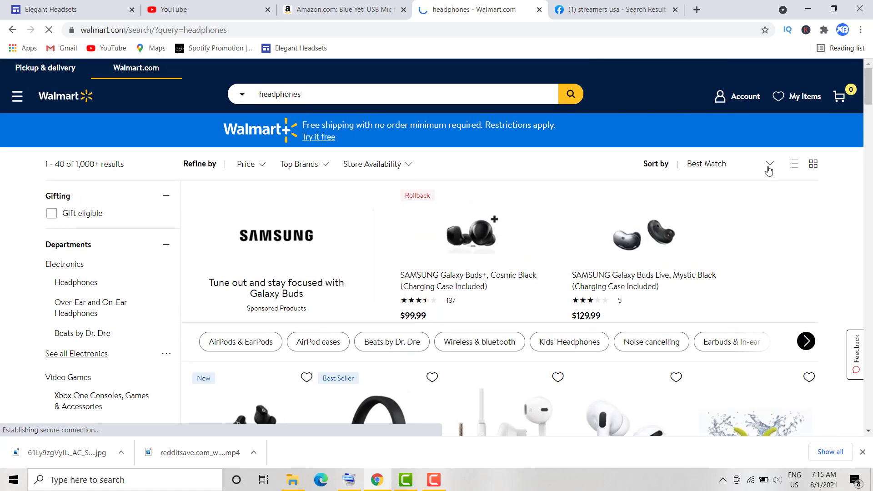
Step: Check the sorting choices for the Walmart headphone results and view the products further down
{"action": "left_click", "coordinate": [769, 166]}
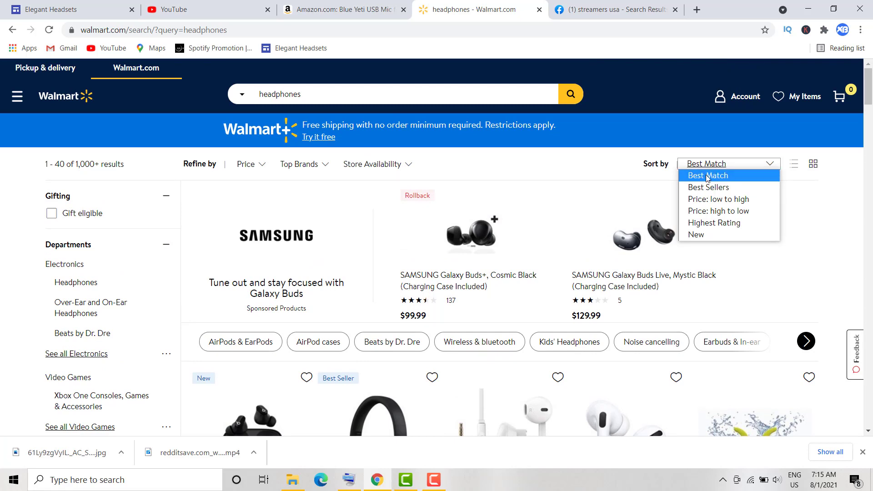
{"action": "left_click", "coordinate": [794, 200]}
{"action": "scroll", "coordinate": [586, 270], "scroll_direction": "down", "scroll_amount": 2}
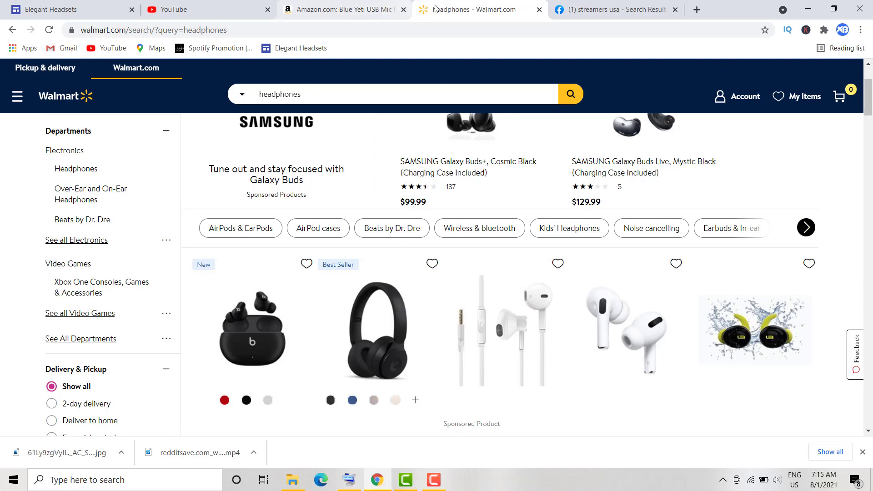
Step: Compare the Walmart headphone results with the Blue Yeti USB Mic listing, finishing on the Amazon page
{"action": "left_click", "coordinate": [346, 6]}
{"action": "left_click", "coordinate": [452, 4]}
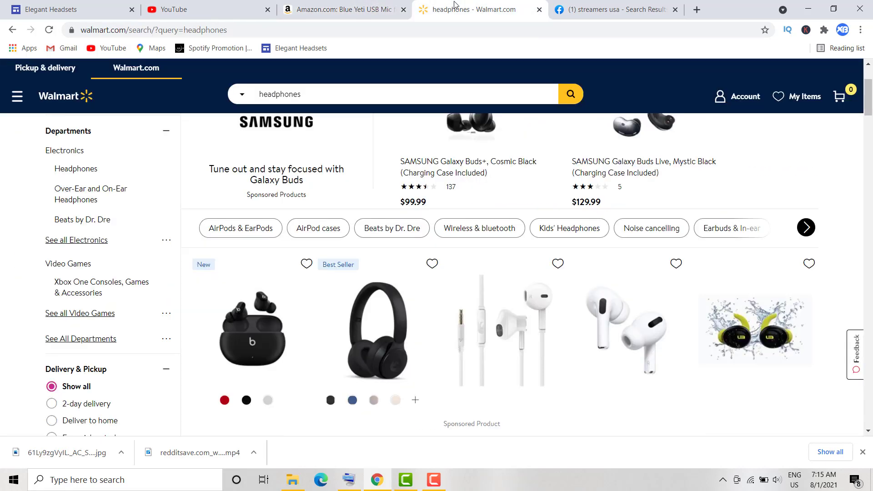
{"action": "left_click", "coordinate": [361, 3]}
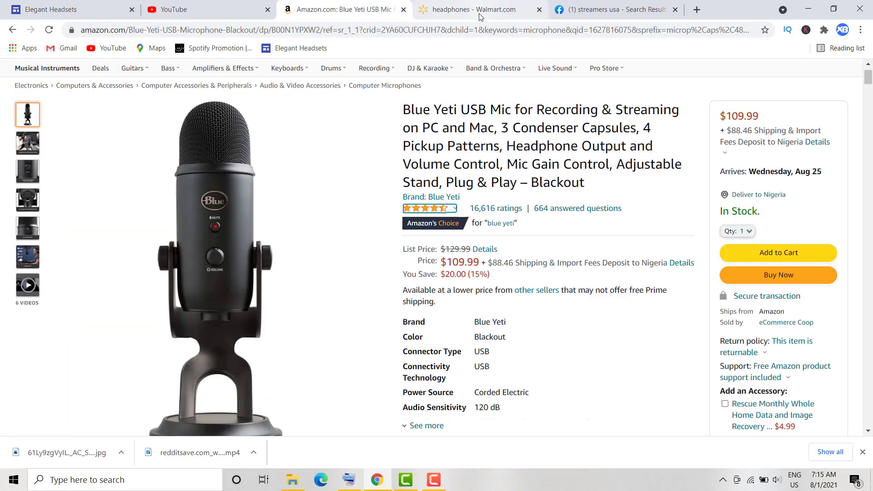